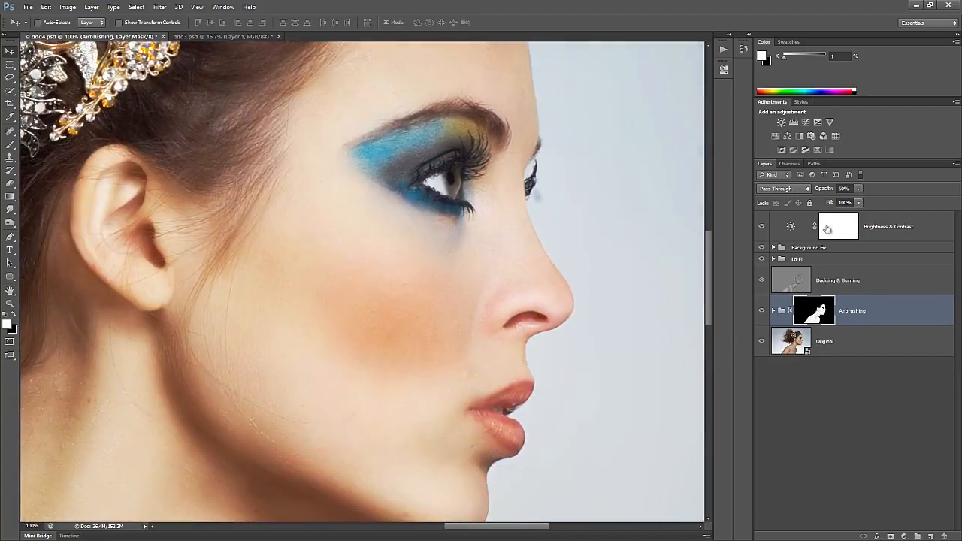
Open the Original smart object and raise the Flaws layer opacity to 25%
{"action": "double_click", "coordinate": [792, 342]}
{"action": "key", "text": "ctrl+1"}
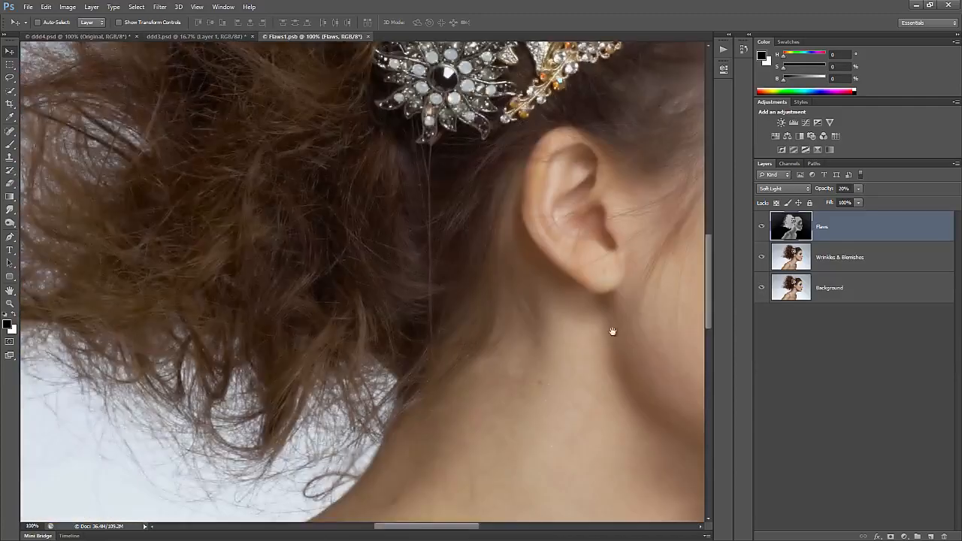
{"action": "left_click_drag", "start_coordinate": [672, 331], "coordinate": [360, 344]}
{"action": "left_click", "coordinate": [859, 189]}
{"action": "mouse_move", "coordinate": [854, 200]}
{"action": "left_mouse_down"}
{"action": "mouse_move", "coordinate": [885, 200]}
{"action": "mouse_move", "coordinate": [856, 210]}
{"action": "left_mouse_up"}
Check the Wrinkles & Blemishes layer's opacity, then save and close the smart object
{"action": "left_click", "coordinate": [840, 258]}
{"action": "left_click", "coordinate": [859, 189]}
{"action": "left_click", "coordinate": [823, 228]}
{"action": "key", "text": "ctrl+s"}
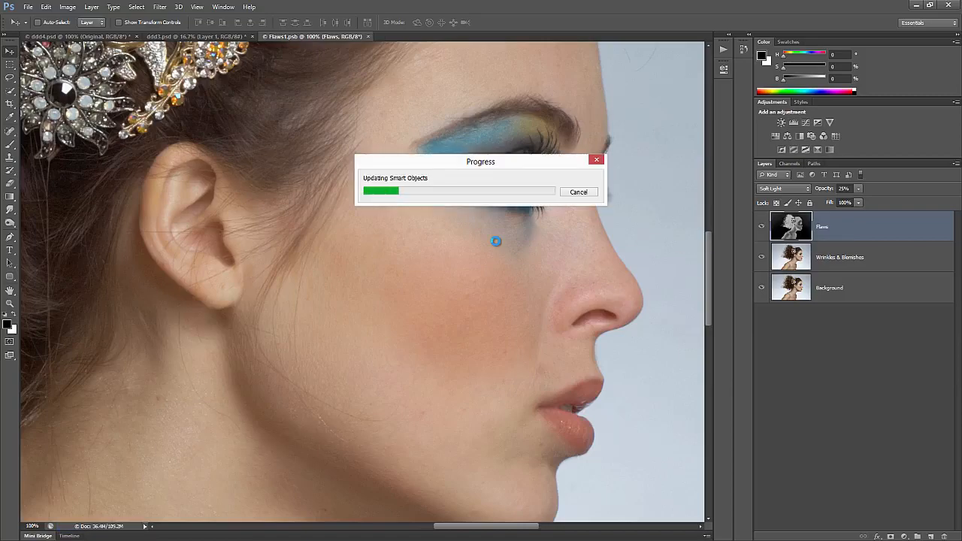
{"action": "key", "text": "ctrl+w"}
{"action": "key", "text": "ctrl+0"}
Preview the image's Yellow channel in CMYK mode, then revert the image to RGB
{"action": "left_click", "coordinate": [814, 310]}
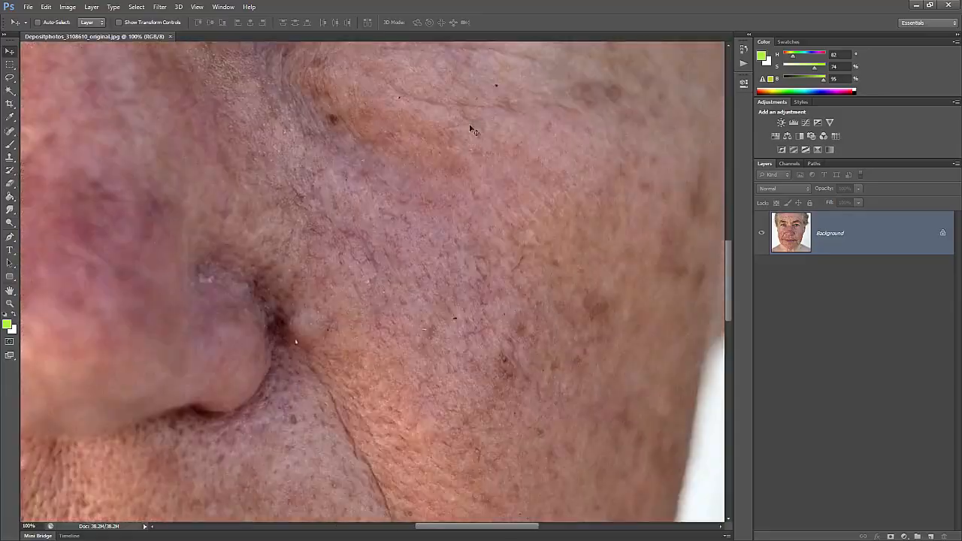
{"action": "left_click", "coordinate": [68, 7]}
{"action": "mouse_move", "coordinate": [168, 94]}
{"action": "left_click", "coordinate": [526, 237]}
{"action": "left_click", "coordinate": [791, 164]}
{"action": "left_click", "coordinate": [833, 321]}
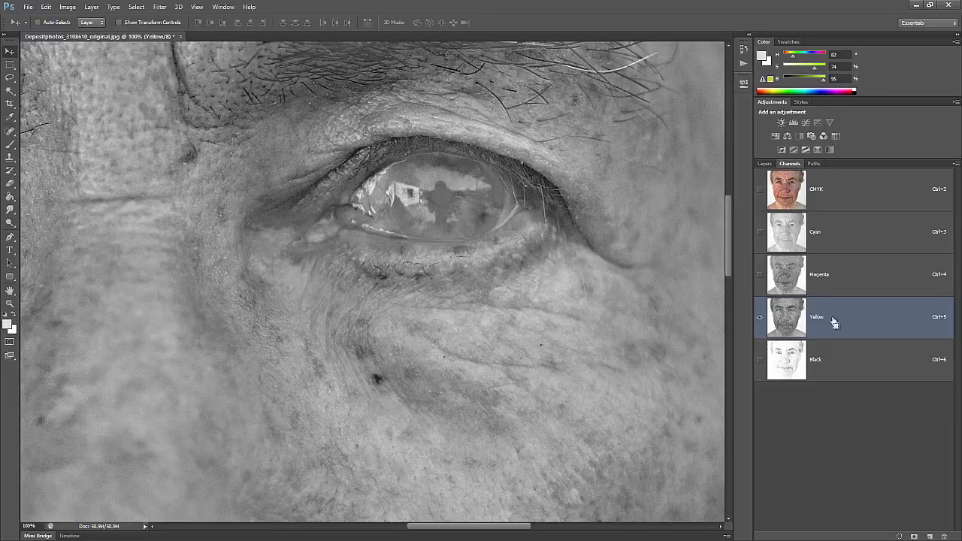
{"action": "key", "text": "ctrl+z"}
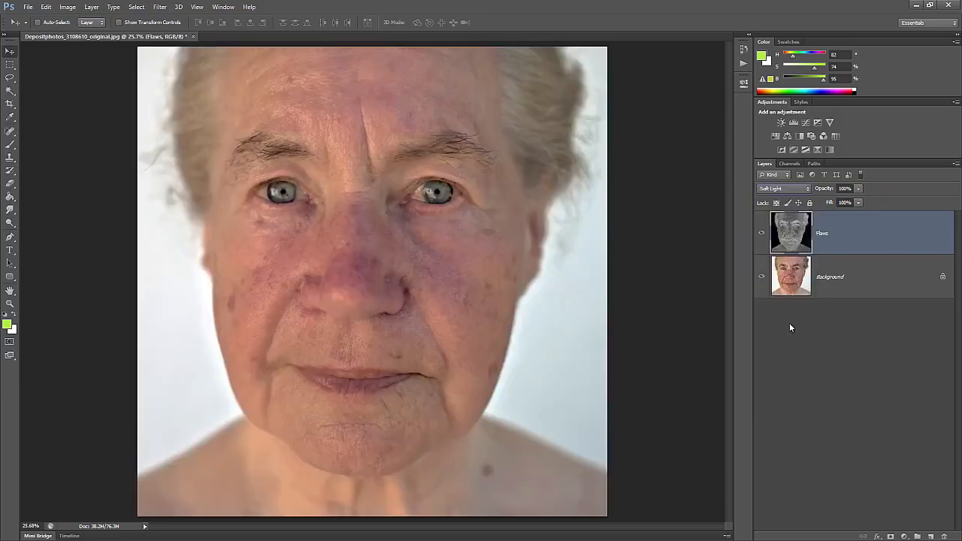
Lower the Flaws opacity, heal an under-eye blemish and strengthen the Surface Blur effect
{"action": "left_click_drag", "start_coordinate": [859, 188], "coordinate": [832, 202]}
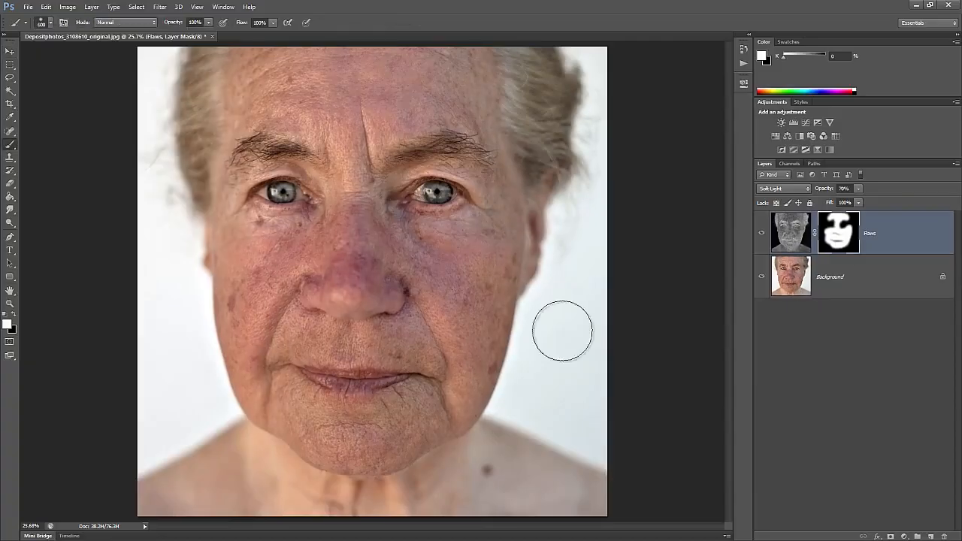
{"action": "left_click", "coordinate": [762, 234]}
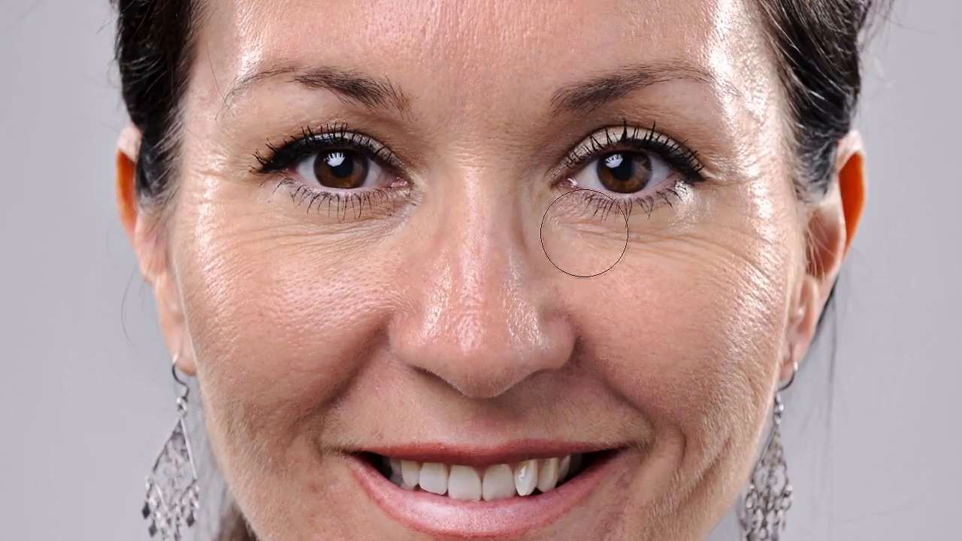
{"action": "left_click_drag", "start_coordinate": [674, 235], "coordinate": [724, 261]}
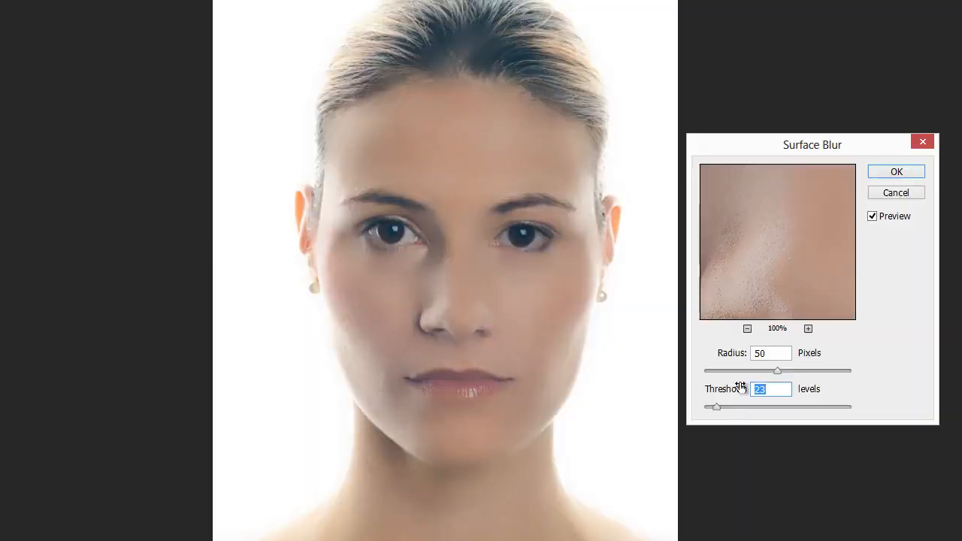
{"action": "left_click_drag", "start_coordinate": [737, 389], "coordinate": [733, 408]}
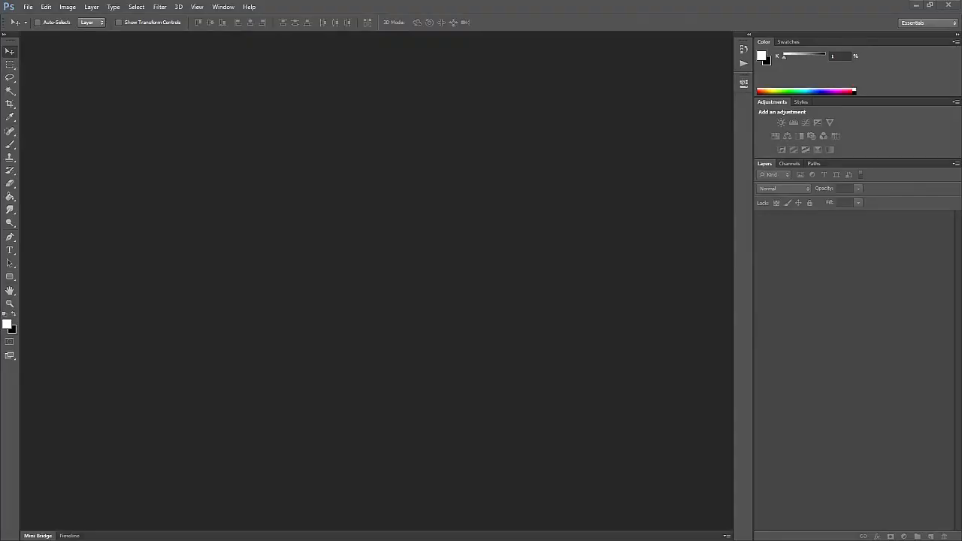
Open the older woman's portrait and zoom to 100% on her eye and the skin beneath it
{"action": "left_click_drag", "start_coordinate": [961, 316], "coordinate": [565, 308]}
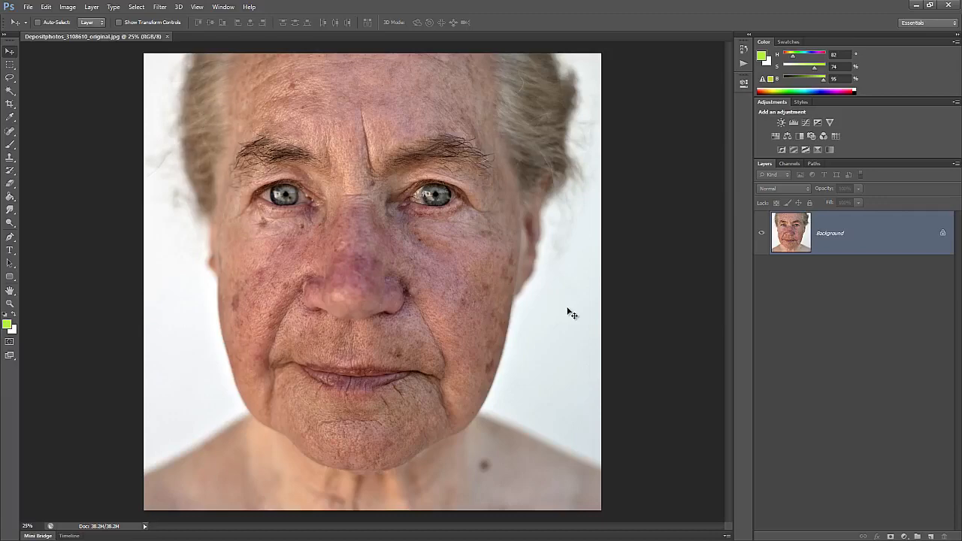
{"action": "key", "text": "ctrl+plus"}
{"action": "key", "text": "ctrl+plus"}
{"action": "key", "text": "ctrl+plus"}
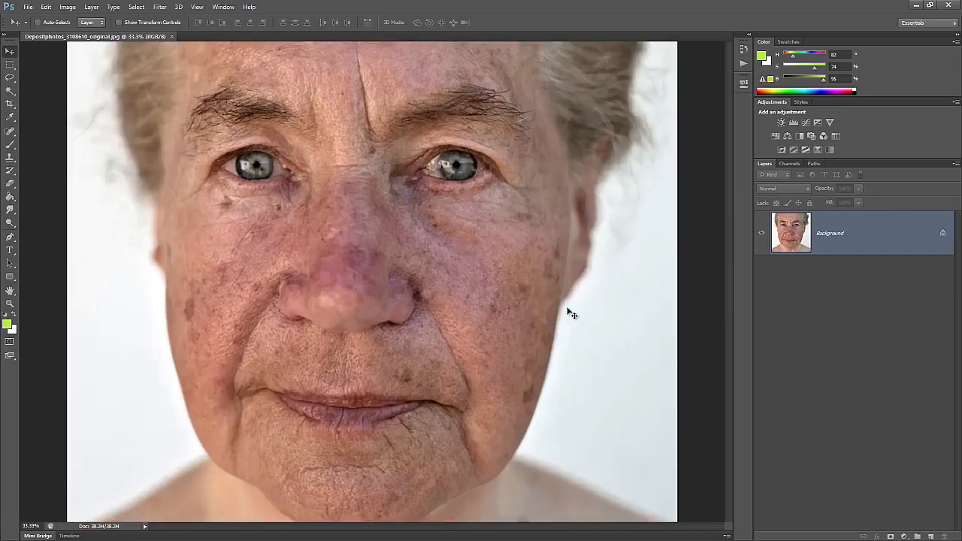
{"action": "key", "text": "ctrl+plus"}
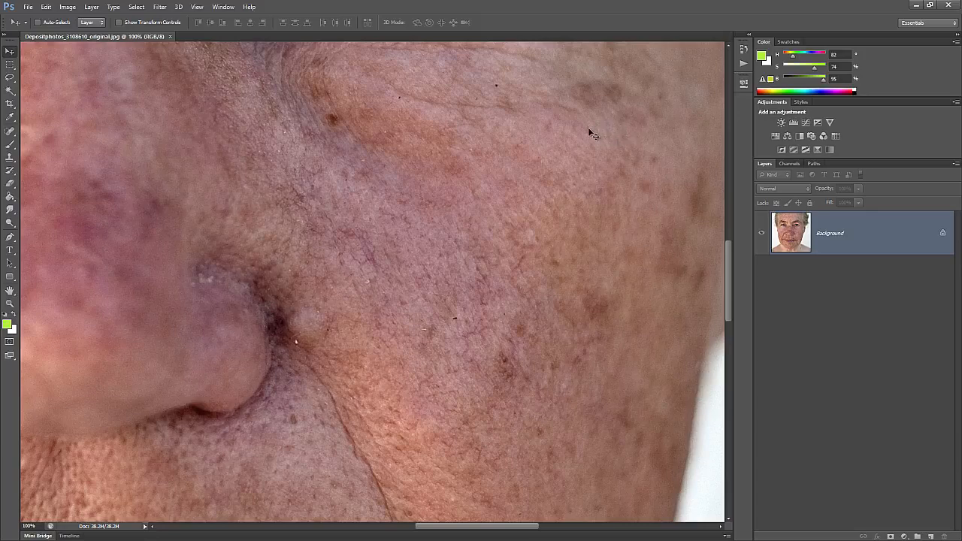
{"action": "left_click_drag", "start_coordinate": [455, 125], "coordinate": [499, 381]}
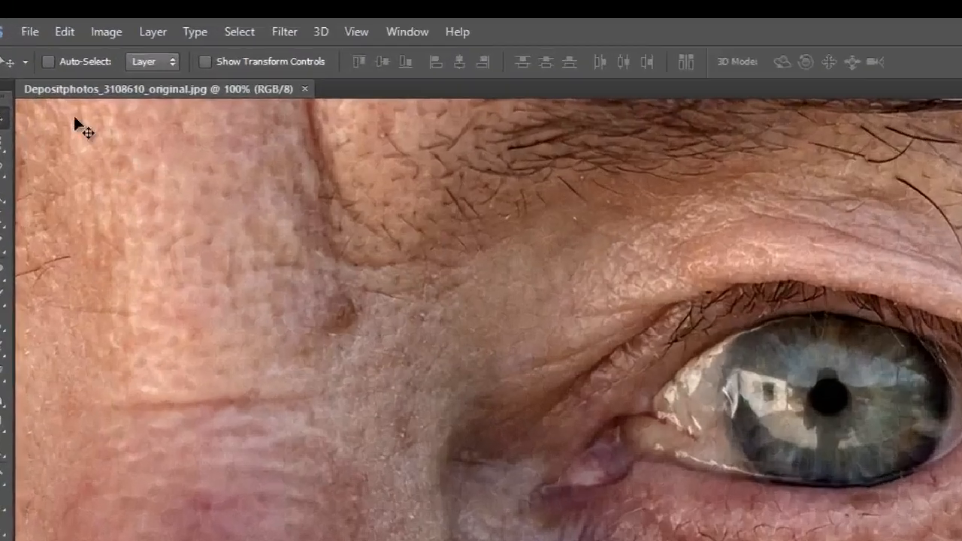
{"action": "left_click", "coordinate": [67, 7]}
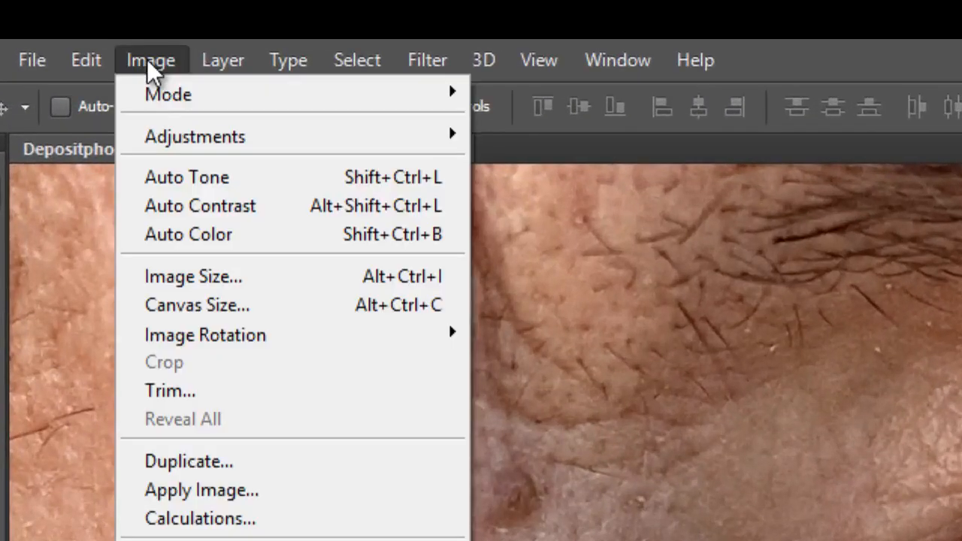
Convert to CMYK, isolate the Yellow channel, revert to RGB and paste it as a new layer
{"action": "mouse_move", "coordinate": [68, 19]}
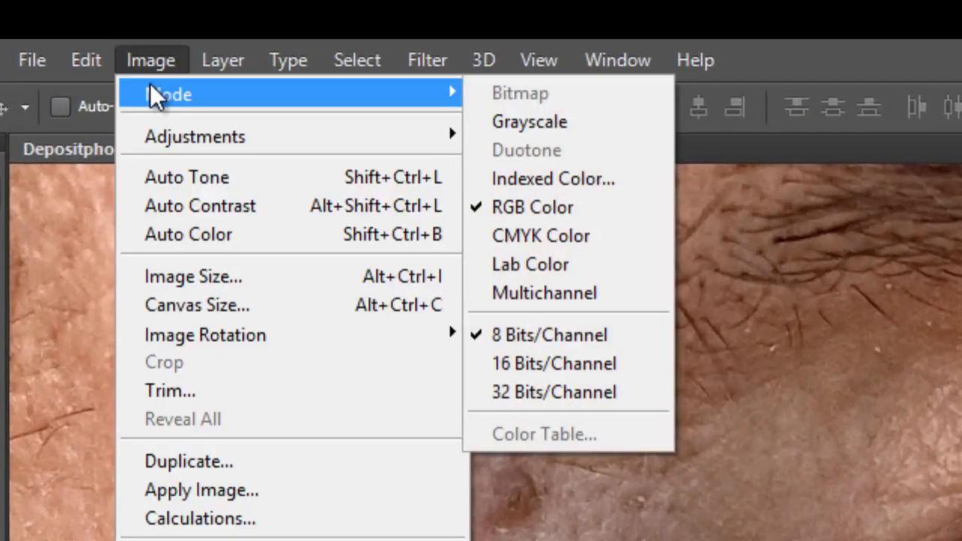
{"action": "left_click", "coordinate": [627, 236]}
{"action": "left_click", "coordinate": [602, 282]}
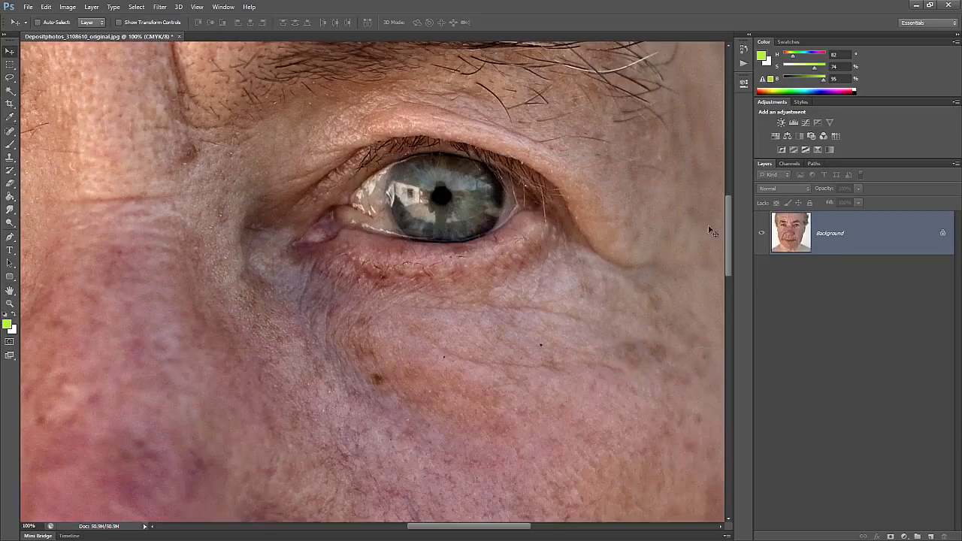
{"action": "left_click", "coordinate": [787, 164]}
{"action": "left_click", "coordinate": [827, 314]}
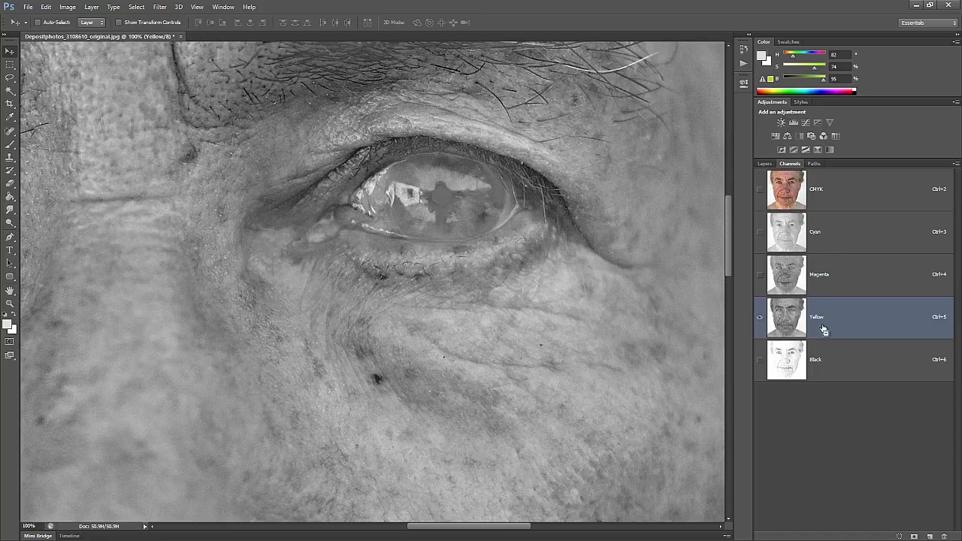
{"action": "key", "text": "ctrl+z"}
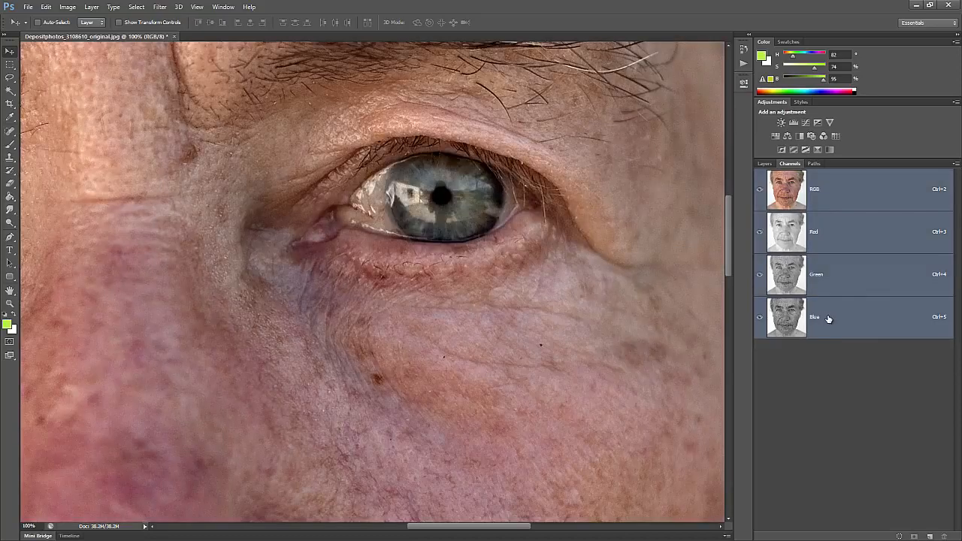
{"action": "left_click", "coordinate": [765, 164]}
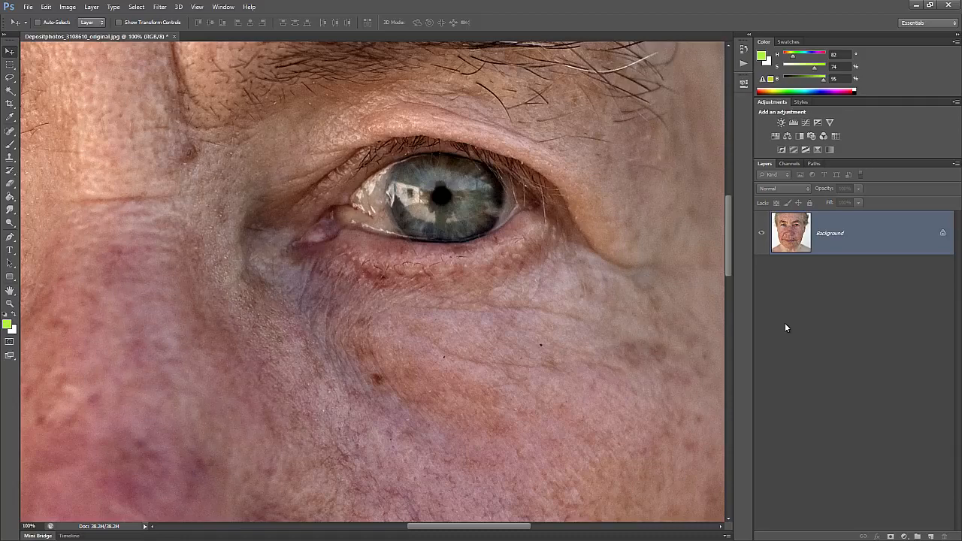
{"action": "key", "text": "ctrl+v"}
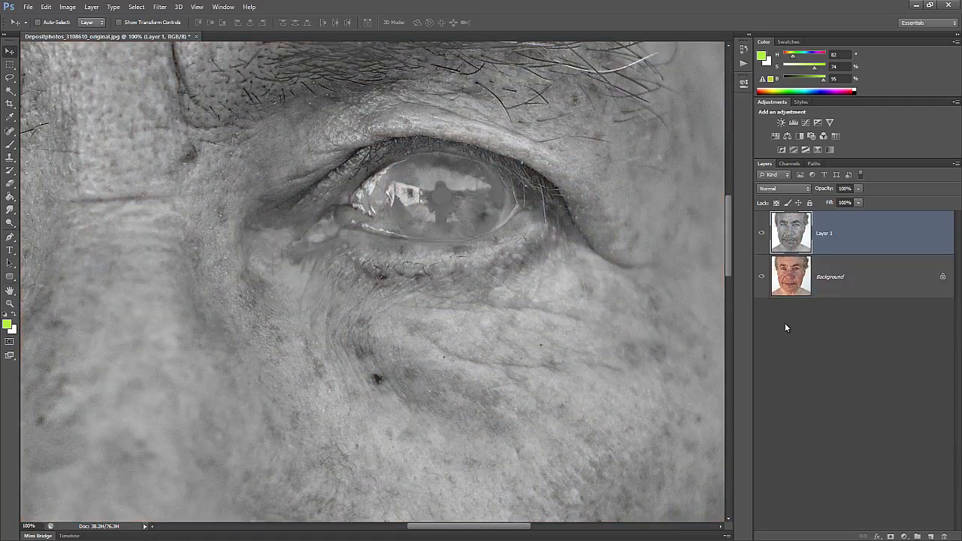
Rename Layer 1 to 'Flaws' and invert it
{"action": "key", "text": "ctrl+0"}
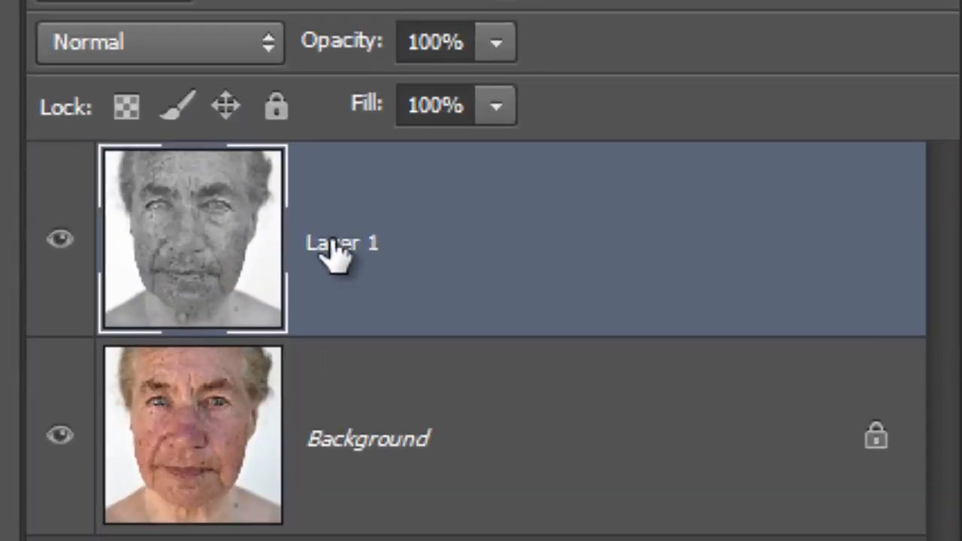
{"action": "double_click", "coordinate": [825, 234]}
{"action": "type", "text": "Flaws"}
{"action": "key", "text": "Return"}
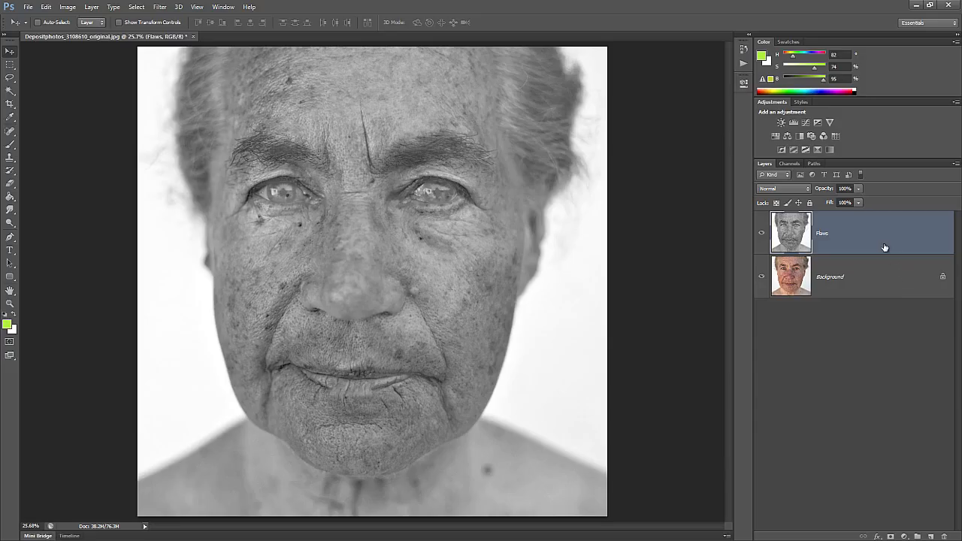
{"action": "key", "text": "ctrl+i"}
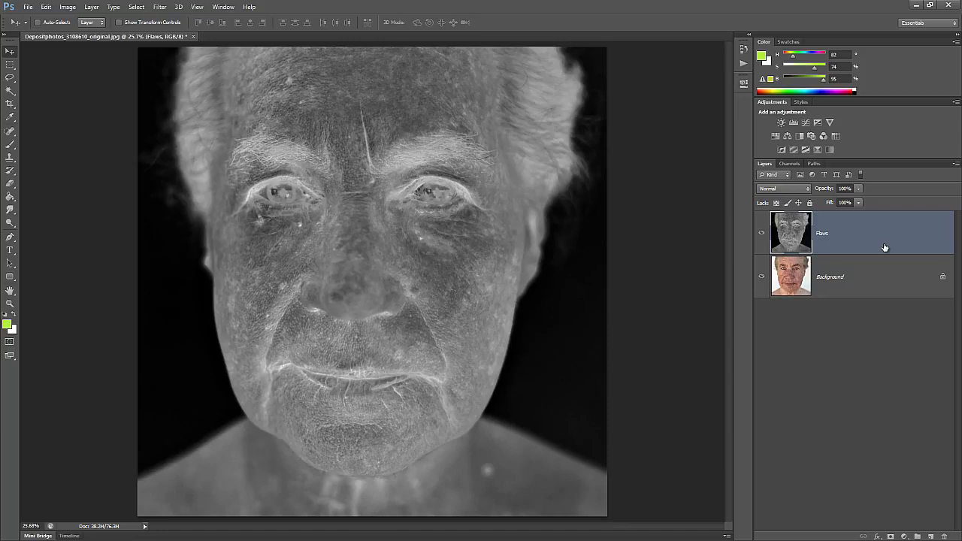
Blend the Flaws layer as Soft Light and lower its opacity to about 70%
{"action": "left_click", "coordinate": [795, 193]}
{"action": "left_click", "coordinate": [788, 322]}
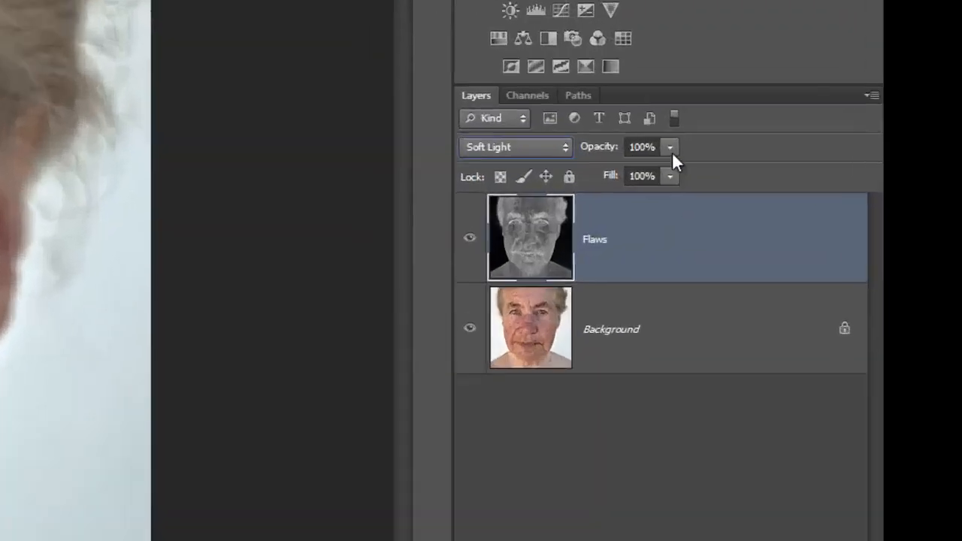
{"action": "left_click", "coordinate": [859, 189]}
{"action": "left_click_drag", "start_coordinate": [858, 199], "coordinate": [854, 200]}
{"action": "left_click_drag", "start_coordinate": [492, 148], "coordinate": [453, 151]}
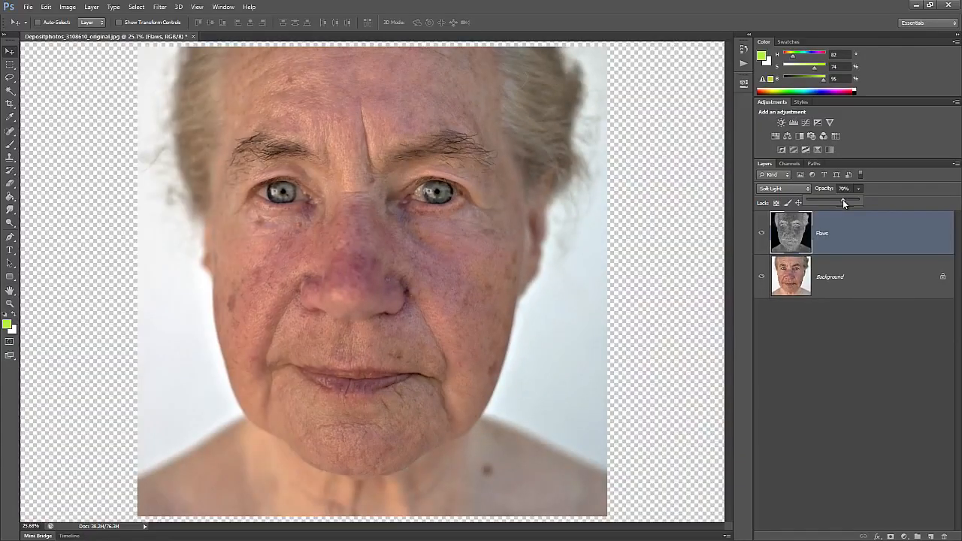
{"action": "left_click", "coordinate": [736, 331]}
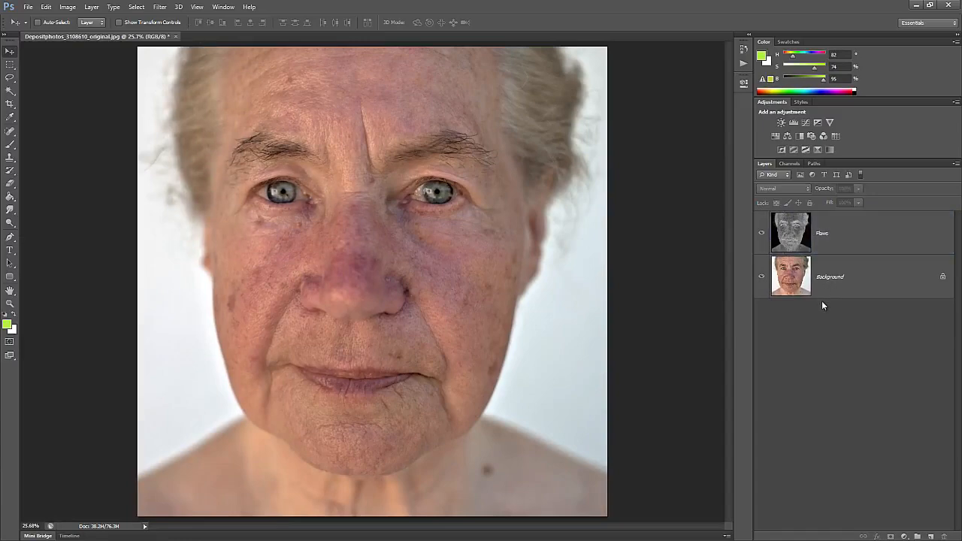
{"action": "left_click", "coordinate": [828, 240]}
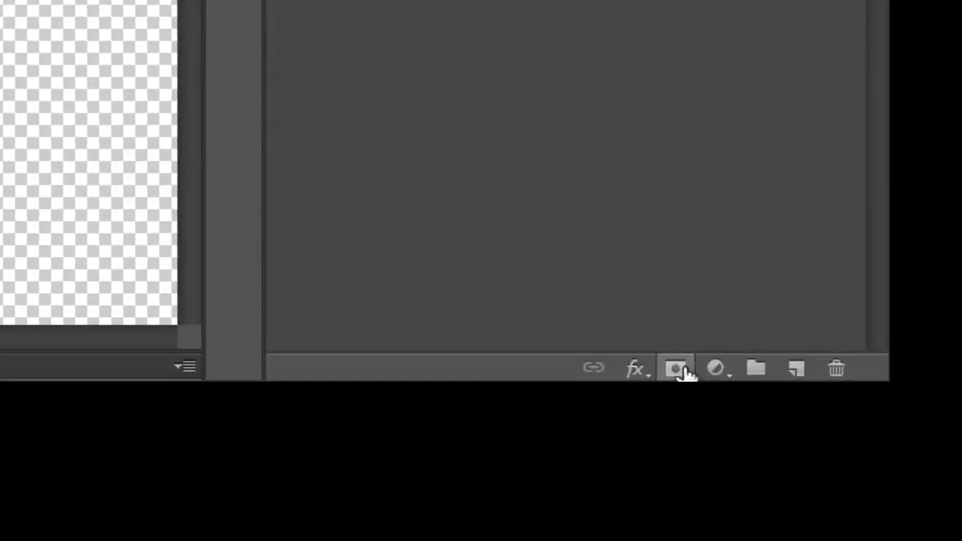
Add a black mask to Flaws, toggle the layer to compare, and inspect the eye at 100%
{"action": "left_click", "coordinate": [680, 369], "text": "alt"}
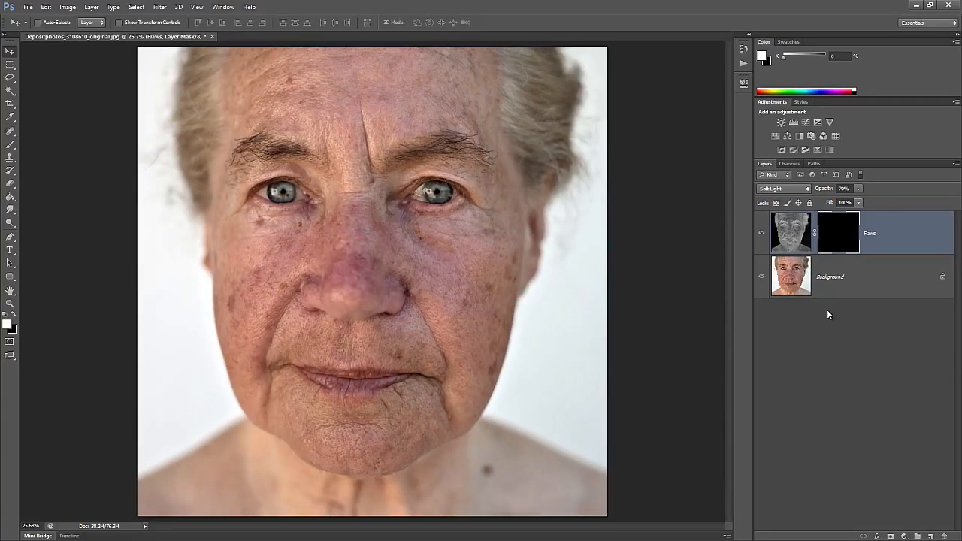
{"action": "key", "text": "b"}
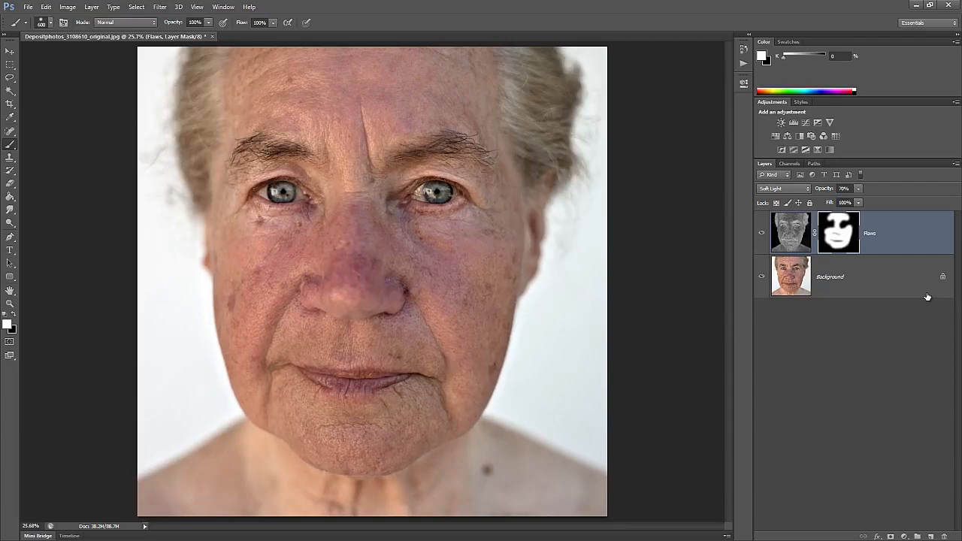
{"action": "left_click", "coordinate": [762, 234]}
{"action": "left_click", "coordinate": [763, 234]}
{"action": "left_click", "coordinate": [762, 235]}
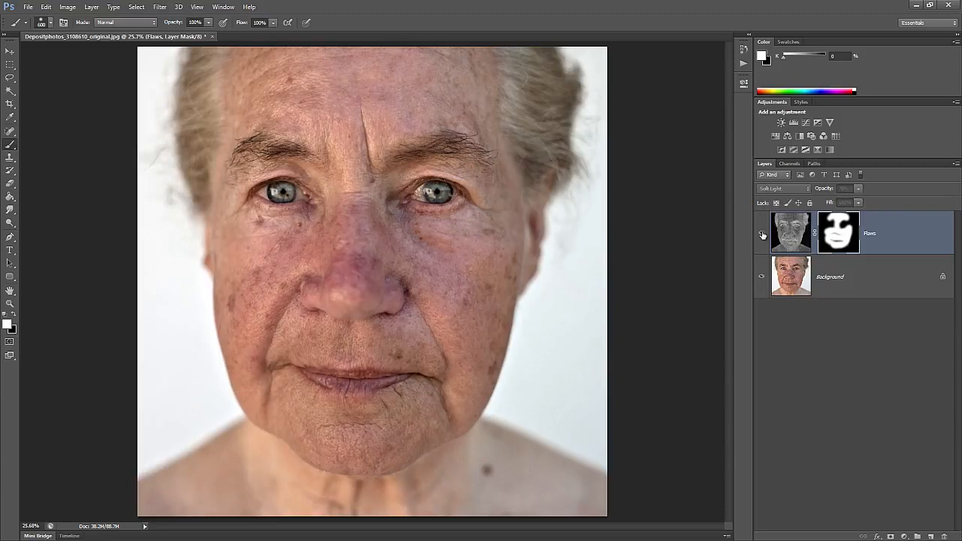
{"action": "left_click", "coordinate": [762, 235]}
{"action": "left_click", "coordinate": [762, 235]}
{"action": "left_click", "coordinate": [762, 235]}
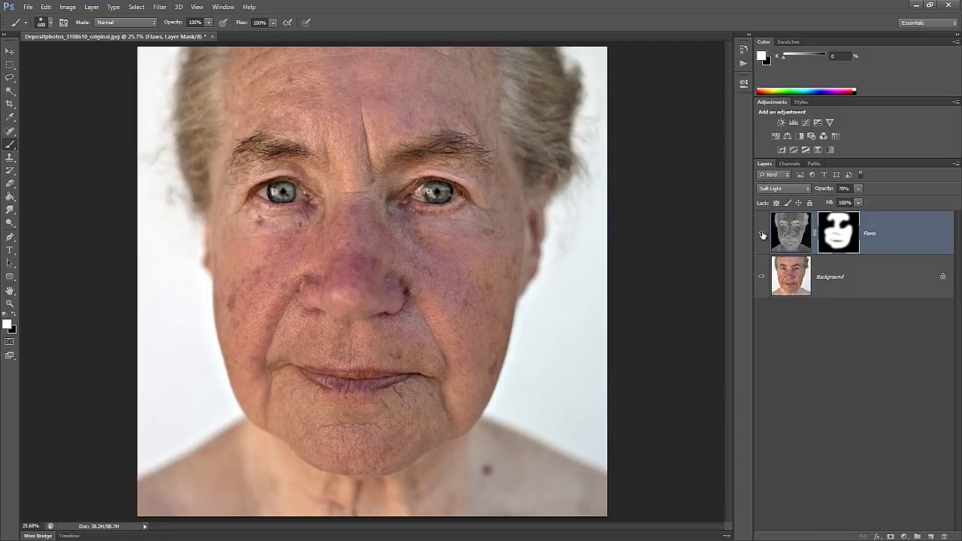
{"action": "left_click", "coordinate": [763, 236]}
{"action": "left_click", "coordinate": [762, 235]}
{"action": "key", "text": "ctrl+1"}
{"action": "left_click_drag", "start_coordinate": [591, 179], "coordinate": [397, 430]}
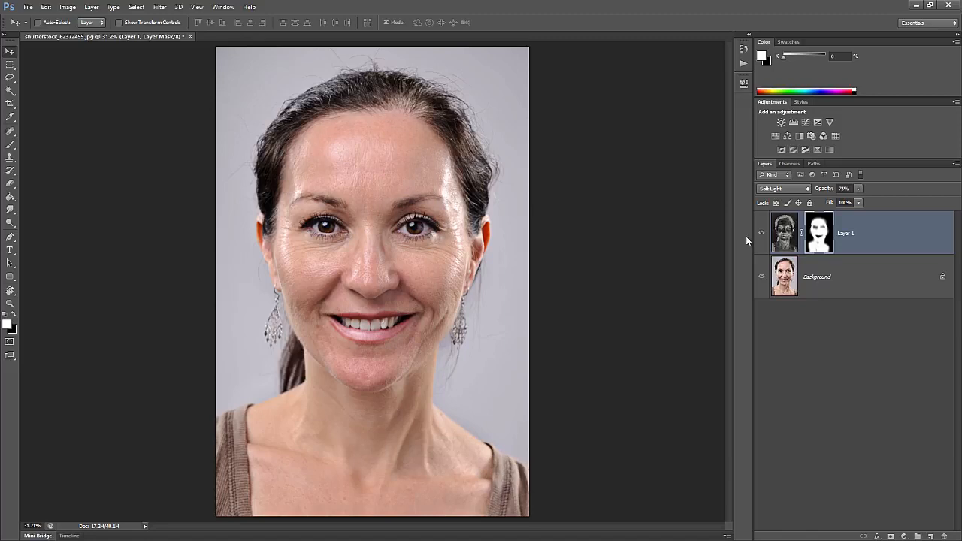
Compare the retouch on and off, then rename Layer 1 to 'Flaws'
{"action": "left_click", "coordinate": [762, 234]}
{"action": "left_click", "coordinate": [761, 234]}
{"action": "left_click", "coordinate": [762, 234]}
{"action": "left_click", "coordinate": [762, 234]}
{"action": "double_click", "coordinate": [846, 233]}
{"action": "key", "text": "Return"}
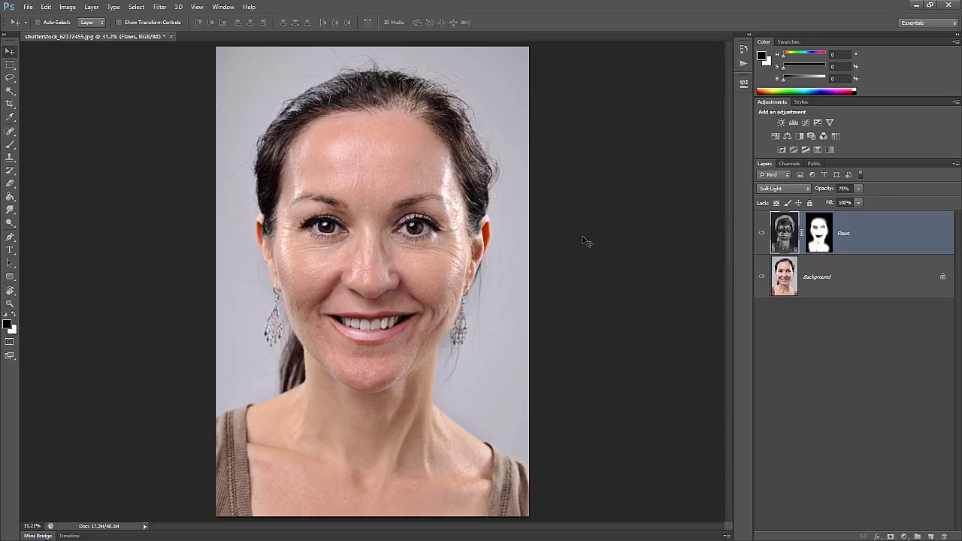
Duplicate Background as 'Wrinkles & Blemishes' and select the Spot Healing Brush
{"action": "left_click", "coordinate": [815, 269]}
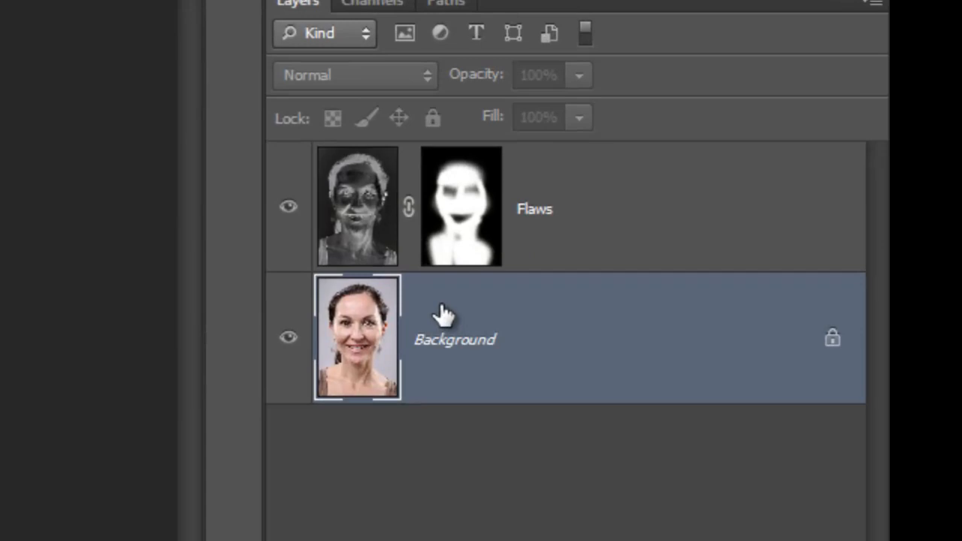
{"action": "key", "text": "ctrl+j"}
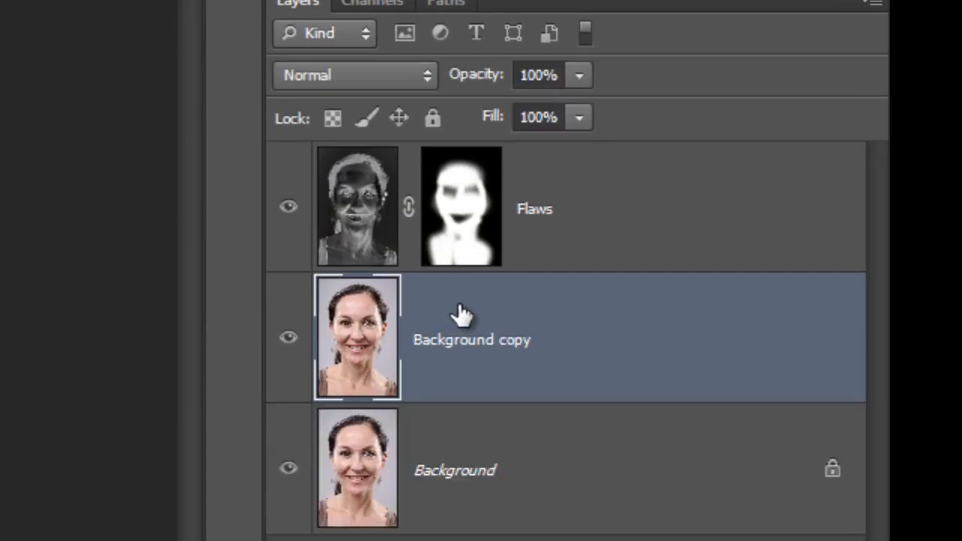
{"action": "double_click", "coordinate": [458, 340]}
{"action": "type", "text": "Wrinkles & Blemishes"}
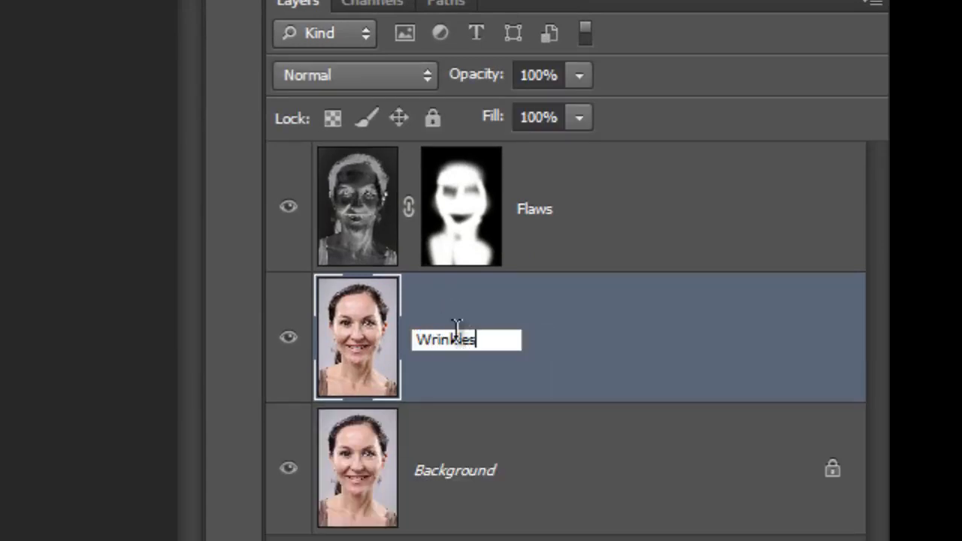
{"action": "key", "text": "Return"}
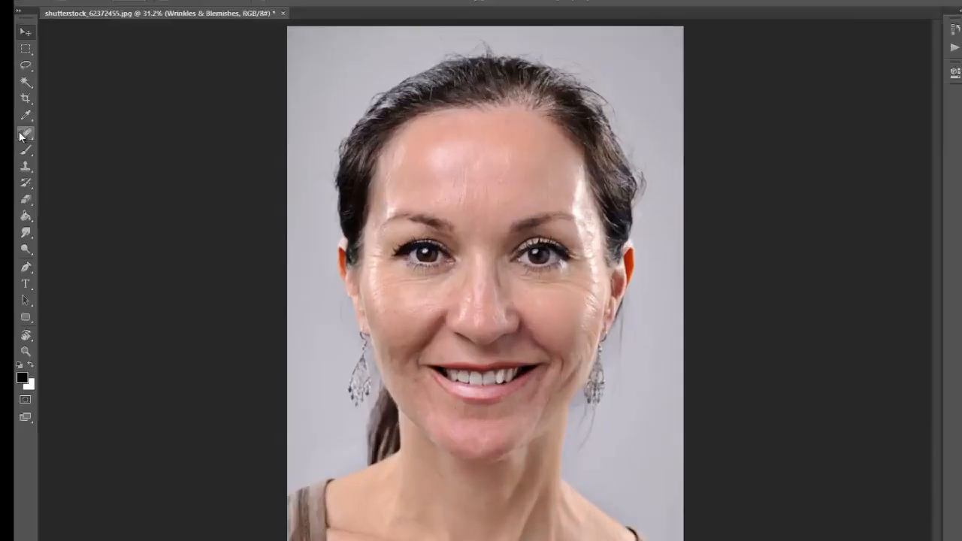
{"action": "left_click", "coordinate": [10, 131]}
{"action": "left_click", "coordinate": [265, 149]}
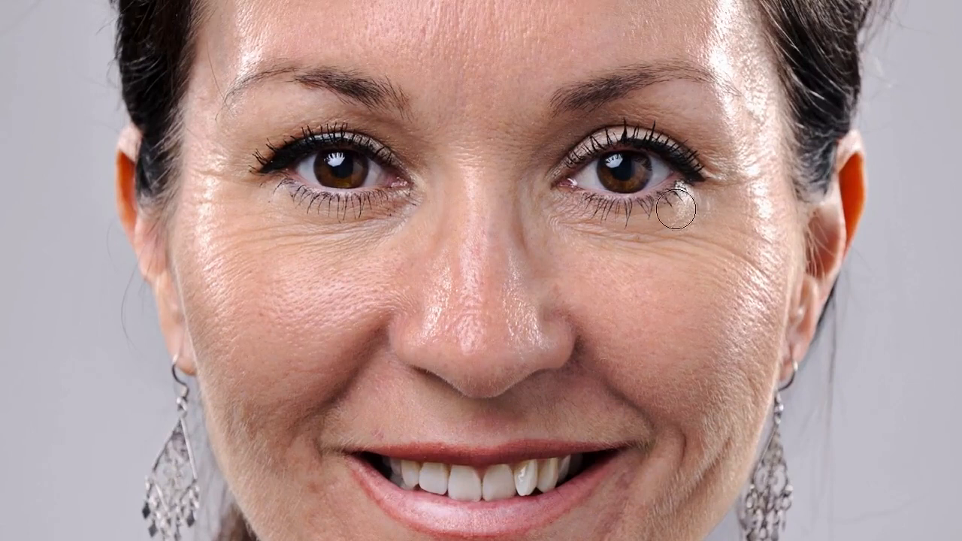
Heal the wrinkles and small spots under both eyes, resizing the brush as needed
{"action": "left_click_drag", "start_coordinate": [557, 187], "coordinate": [590, 191]}
{"action": "key", "text": "bracketleft"}
{"action": "key", "text": "bracketleft"}
{"action": "key", "text": "bracketleft"}
{"action": "key", "text": "bracketleft"}
{"action": "key", "text": "bracketleft"}
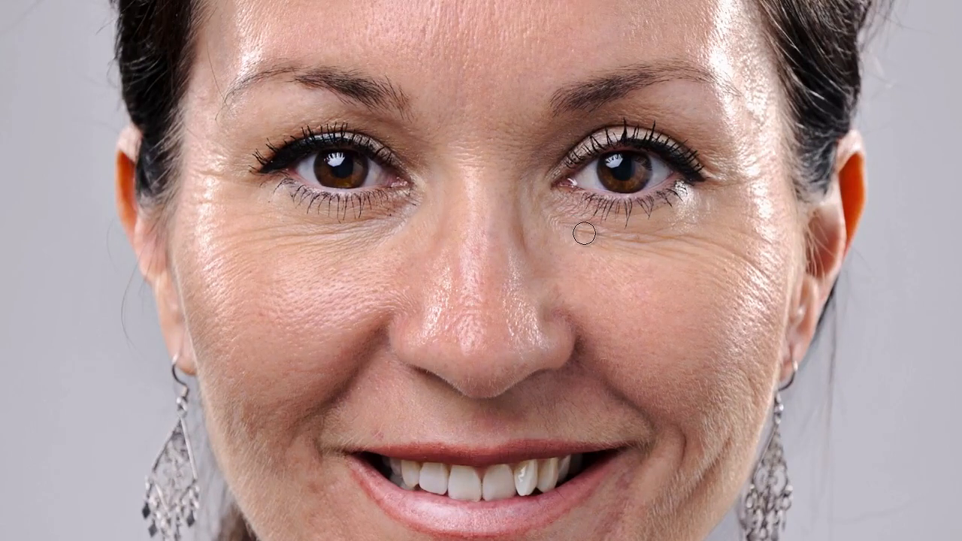
{"action": "key", "text": "bracketright"}
{"action": "key", "text": "bracketright"}
{"action": "key", "text": "bracketright"}
{"action": "key", "text": "bracketright"}
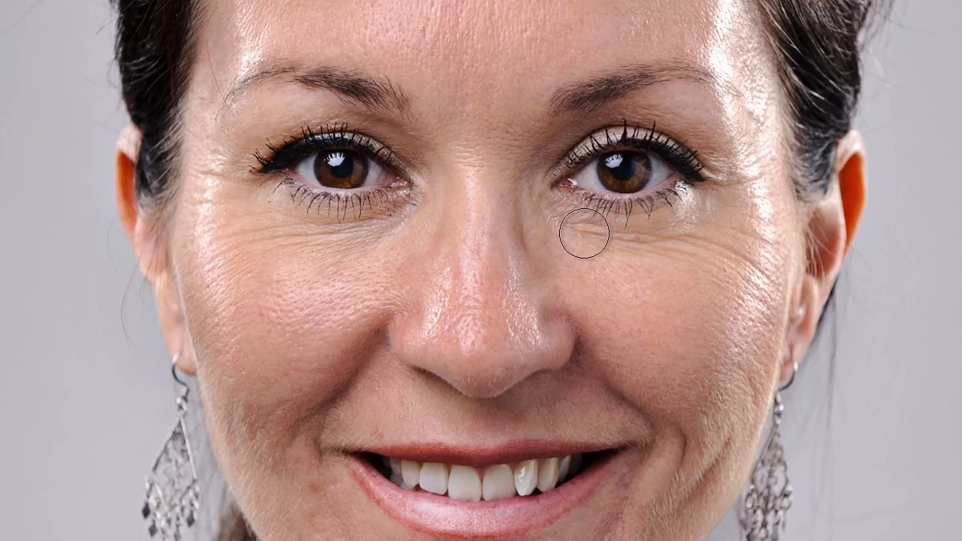
{"action": "left_click_drag", "start_coordinate": [574, 230], "coordinate": [707, 242]}
{"action": "key", "text": "bracketleft"}
{"action": "key", "text": "bracketleft"}
{"action": "key", "text": "bracketleft"}
{"action": "key", "text": "bracketleft"}
{"action": "key", "text": "bracketleft"}
{"action": "key", "text": "bracketleft"}
{"action": "left_click_drag", "start_coordinate": [707, 240], "coordinate": [603, 236]}
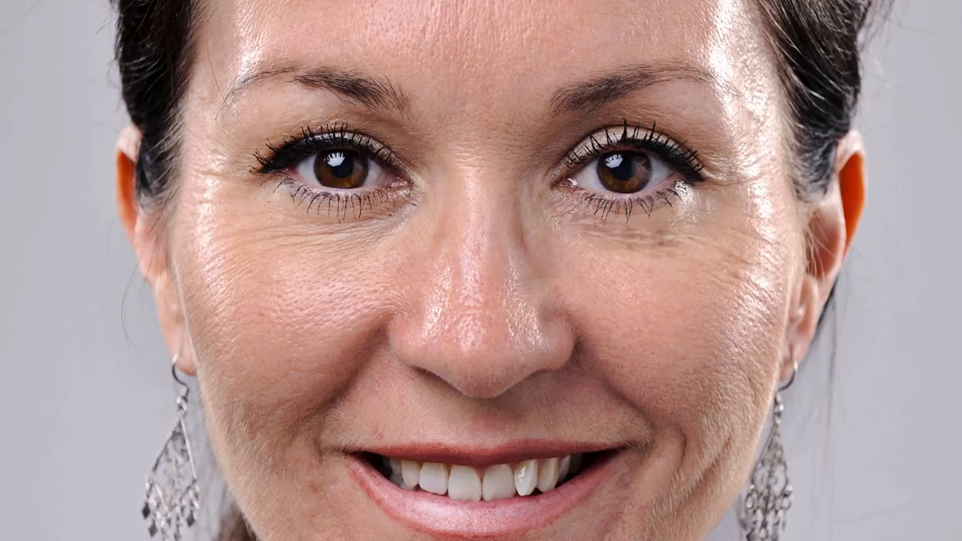
{"action": "left_click_drag", "start_coordinate": [386, 230], "coordinate": [294, 226]}
{"action": "left_click", "coordinate": [681, 241]}
{"action": "left_click_drag", "start_coordinate": [348, 244], "coordinate": [256, 248]}
{"action": "left_click_drag", "start_coordinate": [330, 243], "coordinate": [225, 233]}
{"action": "left_click_drag", "start_coordinate": [576, 229], "coordinate": [739, 254]}
Heal the cheek spots, the chin-to-cheek smile fold and both temples, then lower the layer's opacity
{"action": "key", "text": "]"}
{"action": "key", "text": "]"}
{"action": "left_click_drag", "start_coordinate": [749, 373], "coordinate": [751, 402]}
{"action": "left_click_drag", "start_coordinate": [569, 337], "coordinate": [610, 239]}
{"action": "key", "text": "ctrl+plus"}
{"action": "mouse_move", "coordinate": [259, 251]}
{"action": "left_mouse_down"}
{"action": "mouse_move", "coordinate": [246, 294]}
{"action": "mouse_move", "coordinate": [252, 276]}
{"action": "left_mouse_up"}
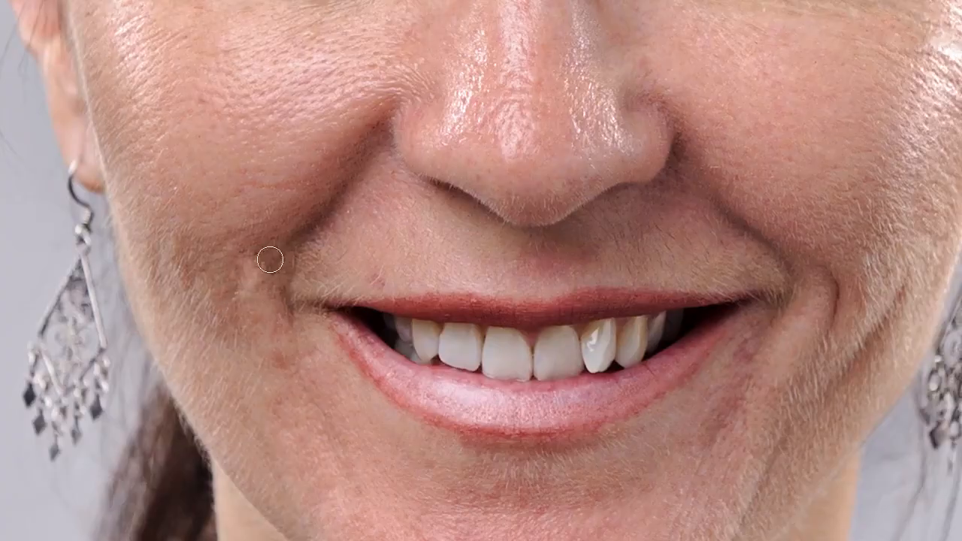
{"action": "left_click_drag", "start_coordinate": [743, 518], "coordinate": [830, 288]}
{"action": "left_click_drag", "start_coordinate": [764, 356], "coordinate": [795, 288]}
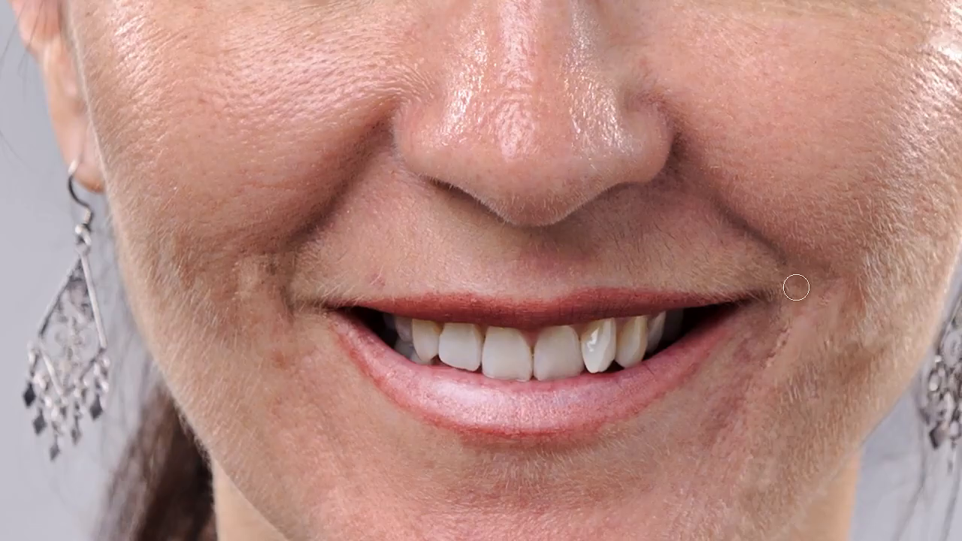
{"action": "key", "text": "ctrl+minus"}
{"action": "left_click_drag", "start_coordinate": [636, 72], "coordinate": [632, 254]}
{"action": "left_click_drag", "start_coordinate": [801, 261], "coordinate": [779, 267]}
{"action": "left_click_drag", "start_coordinate": [797, 183], "coordinate": [778, 191]}
{"action": "left_click_drag", "start_coordinate": [254, 166], "coordinate": [245, 181]}
{"action": "left_click_drag", "start_coordinate": [285, 292], "coordinate": [254, 306]}
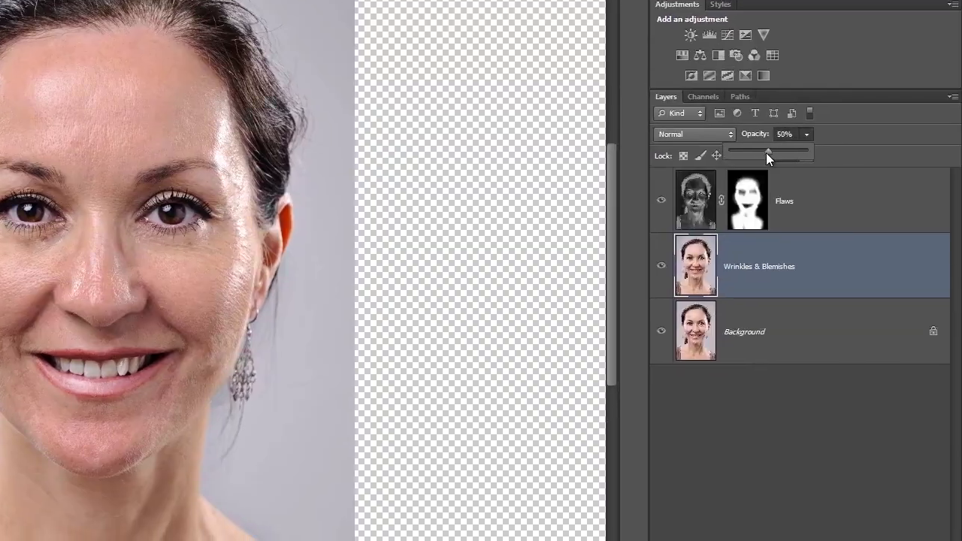
{"action": "mouse_move", "coordinate": [766, 153]}
{"action": "left_mouse_down"}
{"action": "mouse_move", "coordinate": [748, 154]}
{"action": "mouse_move", "coordinate": [801, 152]}
{"action": "mouse_move", "coordinate": [766, 153]}
{"action": "left_mouse_up"}
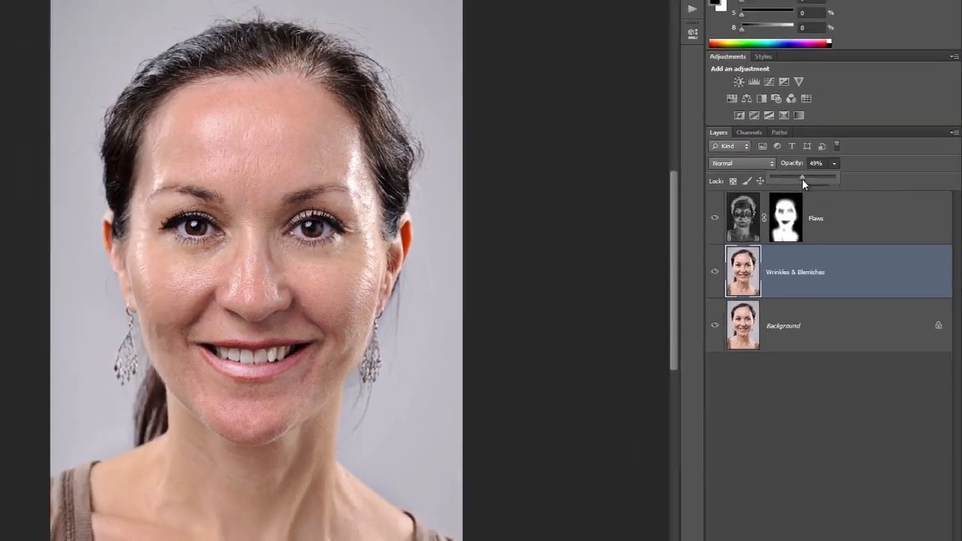
Compare Wrinkles & Blemishes at 49% on and off, then add a white layer mask
{"action": "left_click", "coordinate": [662, 265]}
{"action": "left_click", "coordinate": [761, 278]}
{"action": "left_click", "coordinate": [761, 278]}
{"action": "left_click", "coordinate": [761, 278]}
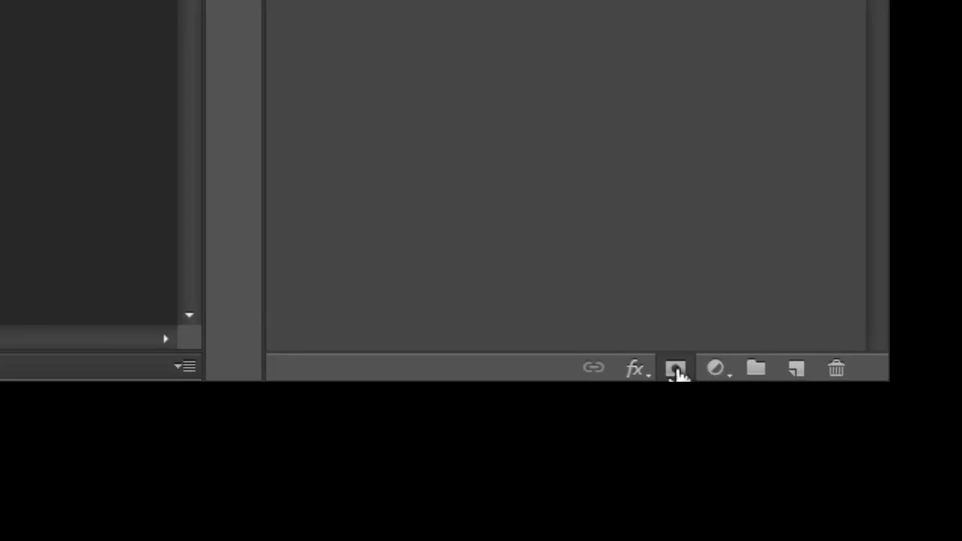
{"action": "left_click", "coordinate": [677, 371]}
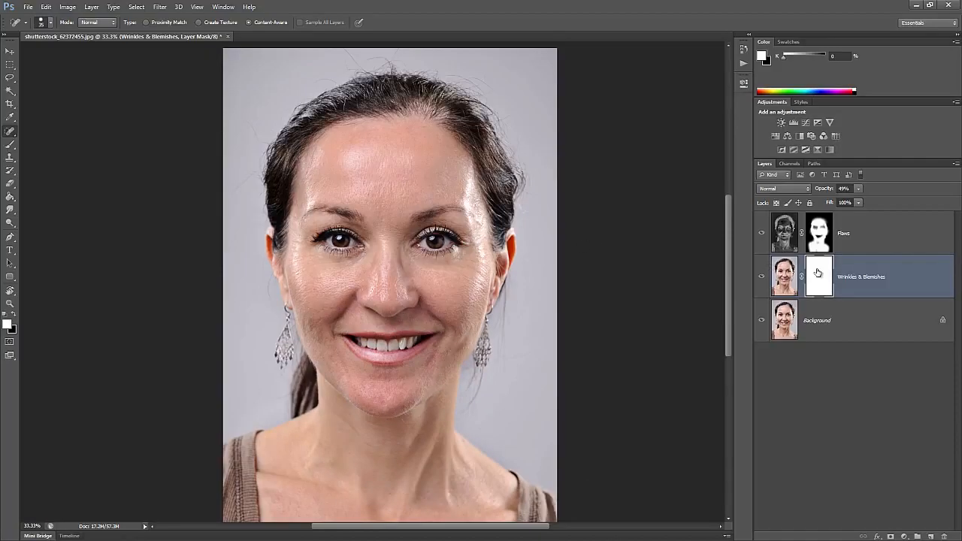
Fill the Wrinkles & Blemishes mask with 50% Gray
{"action": "key", "text": "shift+F5"}
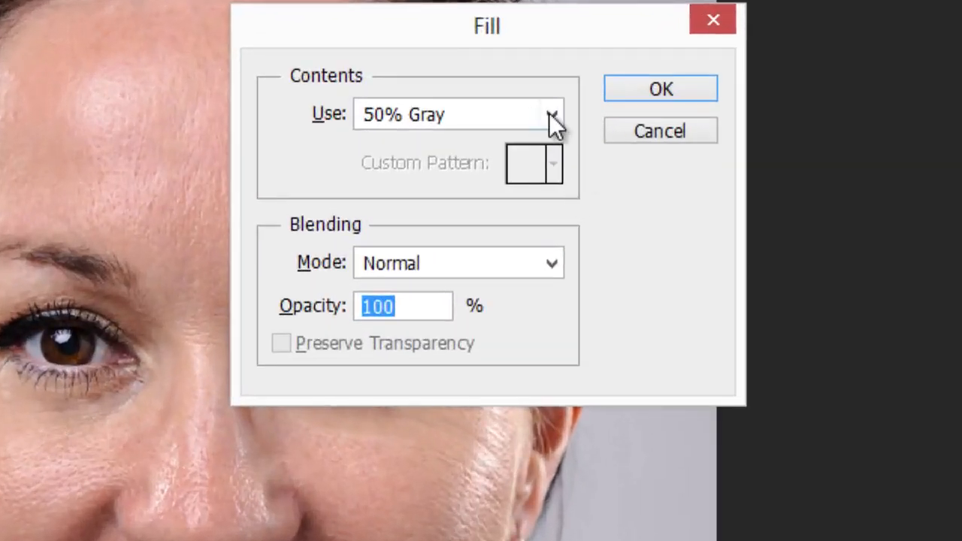
{"action": "left_click", "coordinate": [551, 117]}
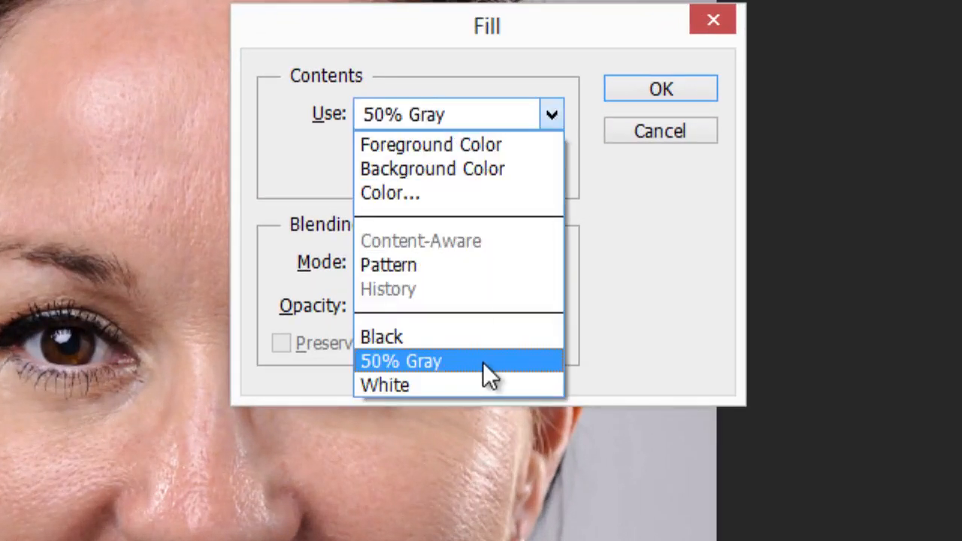
{"action": "left_click", "coordinate": [522, 364]}
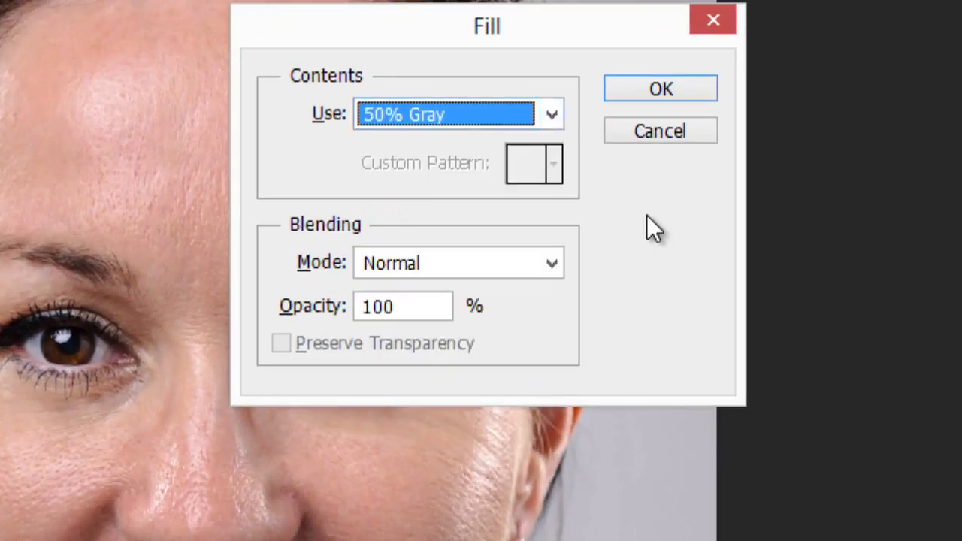
{"action": "left_click", "coordinate": [662, 89]}
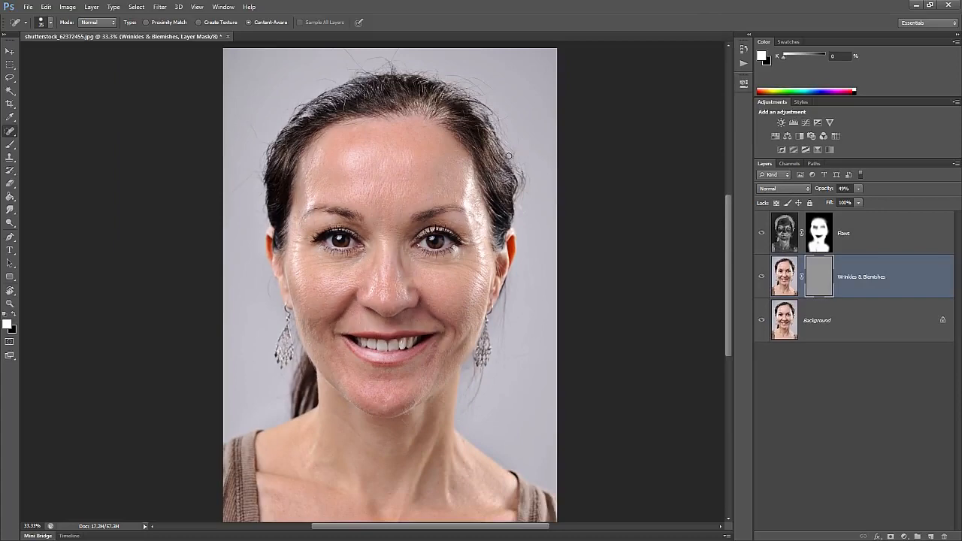
With a 70 px brush, paint white under the eyes and black near the mouth on the mask
{"action": "key", "text": "b"}
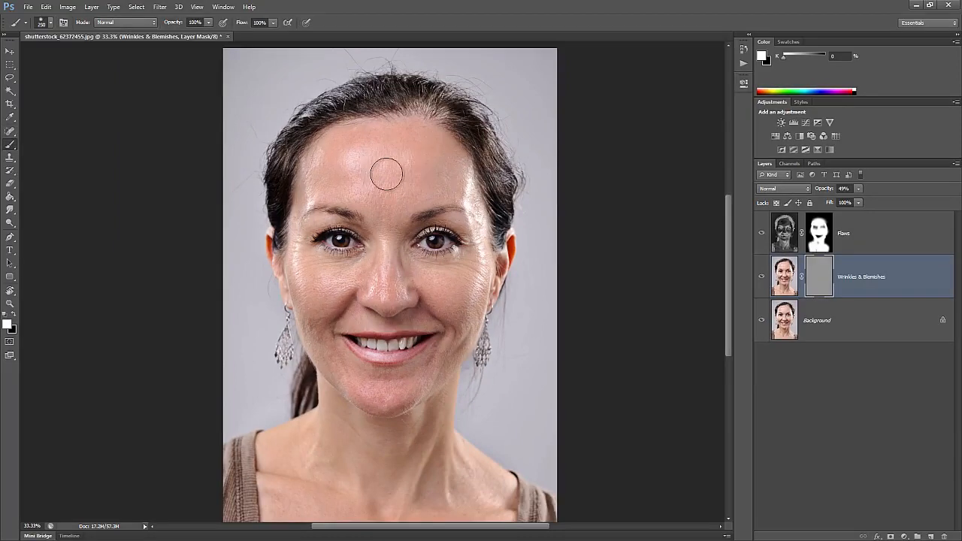
{"action": "key", "text": "bracketleft"}
{"action": "key", "text": "bracketleft"}
{"action": "key", "text": "bracketleft"}
{"action": "key", "text": "bracketleft"}
{"action": "key", "text": "bracketleft"}
{"action": "key", "text": "bracketleft"}
{"action": "key", "text": "bracketleft"}
{"action": "key", "text": "bracketleft"}
{"action": "key", "text": "bracketleft"}
{"action": "left_click_drag", "start_coordinate": [308, 263], "coordinate": [346, 265]}
{"action": "left_click_drag", "start_coordinate": [430, 265], "coordinate": [461, 263]}
{"action": "key", "text": "x"}
{"action": "left_click_drag", "start_coordinate": [335, 342], "coordinate": [349, 363]}
{"action": "left_click_drag", "start_coordinate": [435, 357], "coordinate": [423, 367]}
{"action": "key", "text": "x"}
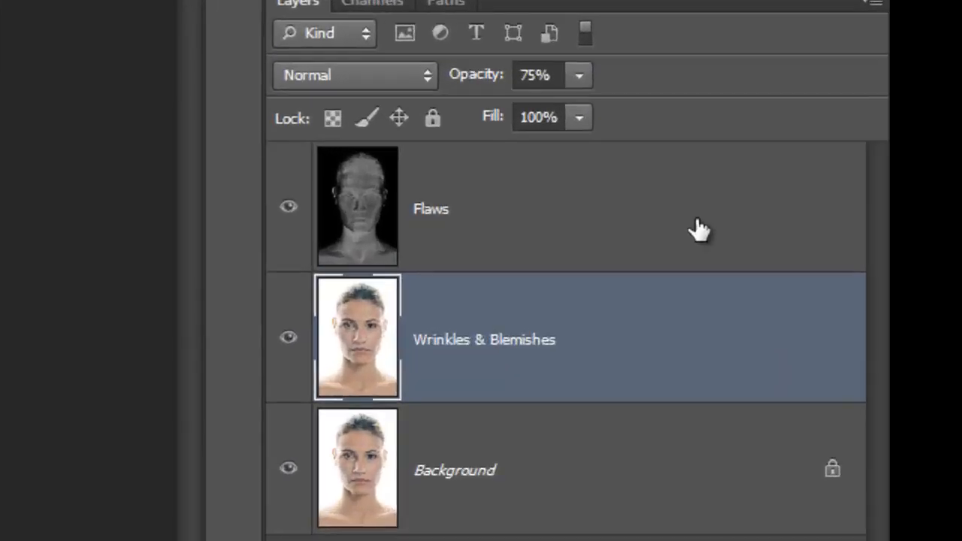
Combine Flaws, Wrinkles & Blemishes and Background into one smart object named 'Original'
{"action": "left_click", "coordinate": [698, 229], "text": "shift"}
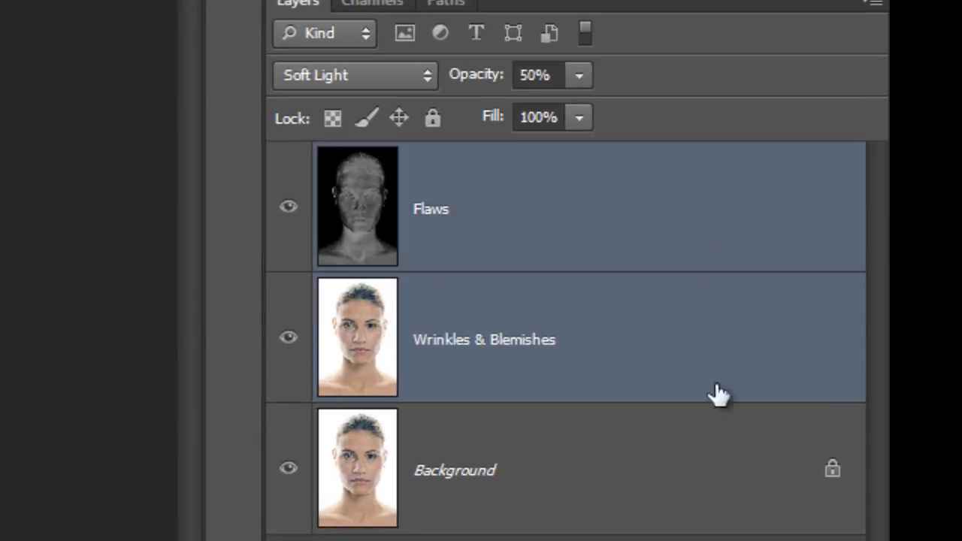
{"action": "left_click", "coordinate": [707, 475], "text": "shift"}
{"action": "right_click", "coordinate": [576, 468]}
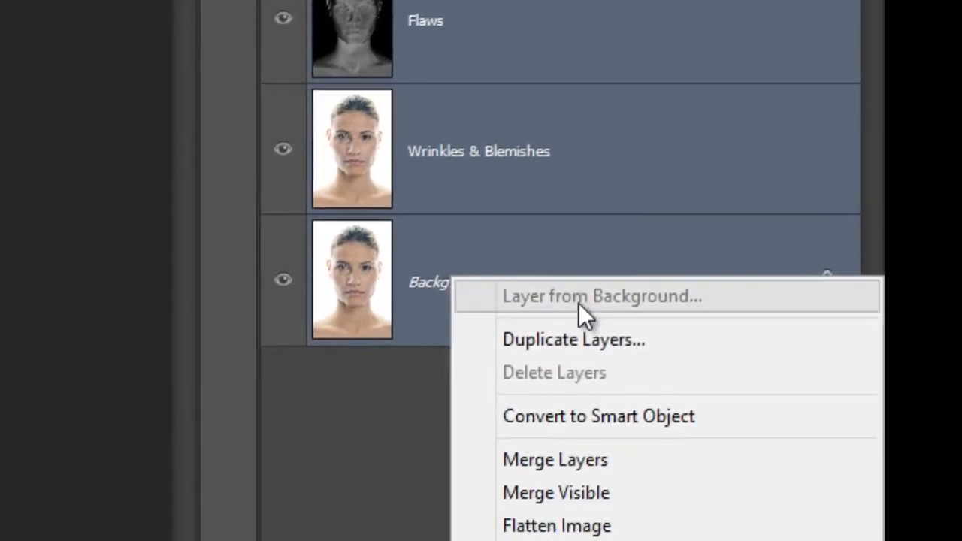
{"action": "left_click", "coordinate": [712, 355]}
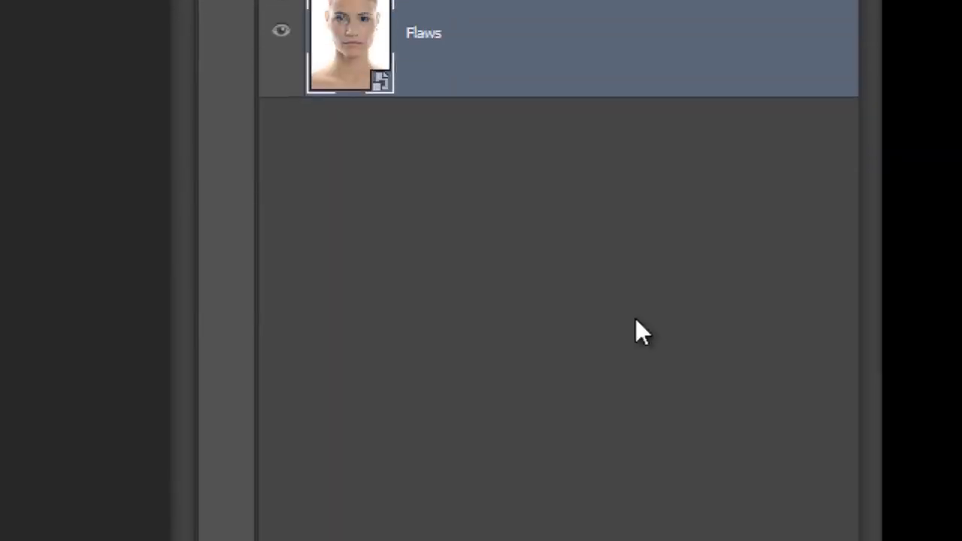
{"action": "double_click", "coordinate": [431, 194]}
{"action": "type", "text": "Original"}
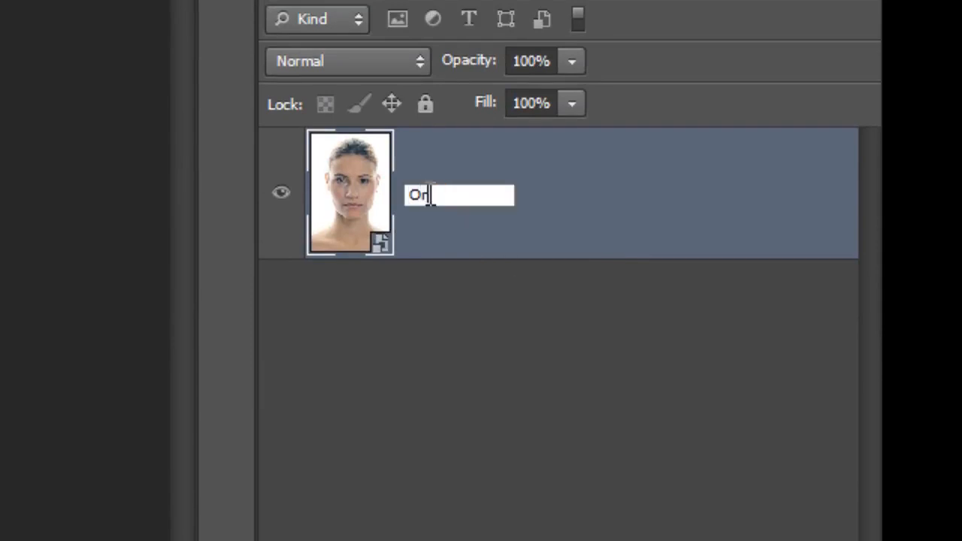
{"action": "key", "text": "Return"}
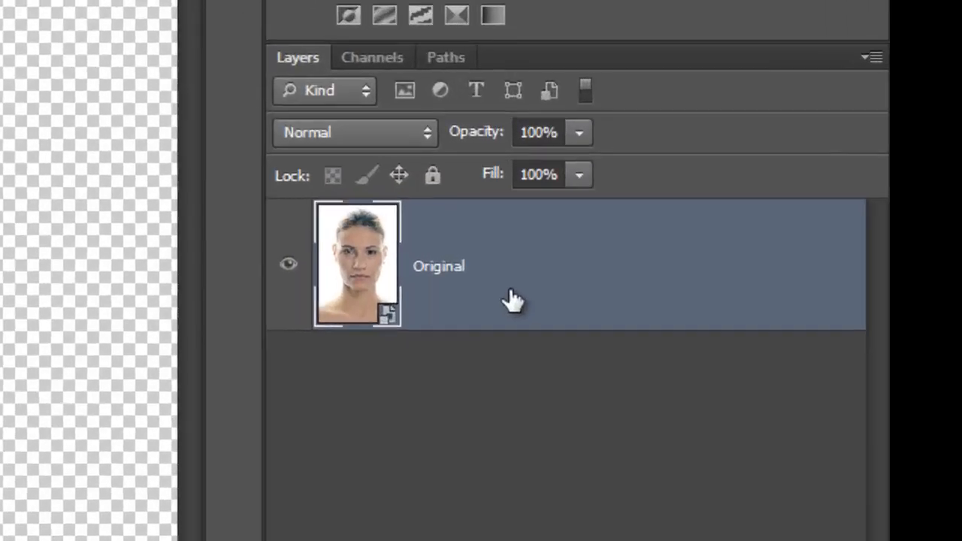
Duplicate the Original layer and name the copy Smoothness
{"action": "key", "text": "ctrl+j"}
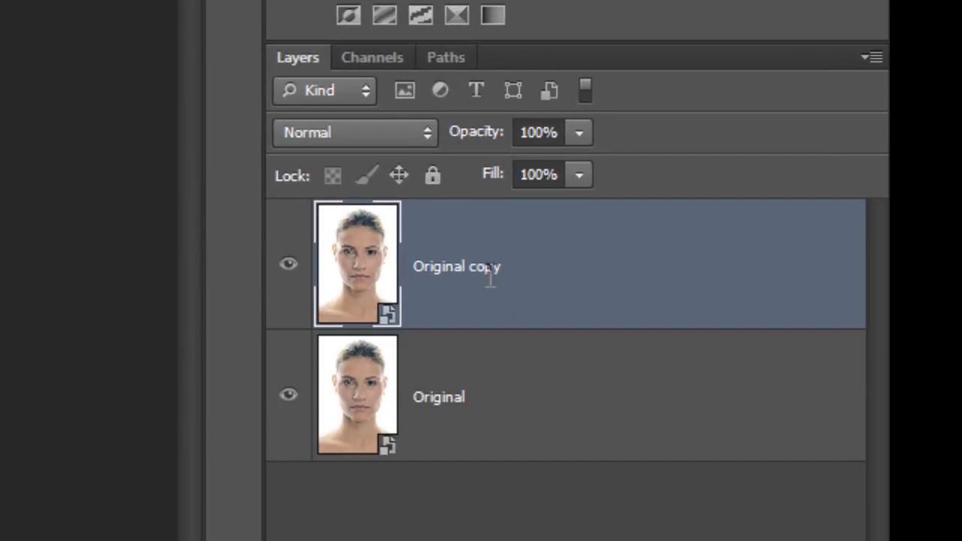
{"action": "double_click", "coordinate": [490, 271]}
{"action": "type", "text": "Smoothness"}
{"action": "key", "text": "Return"}
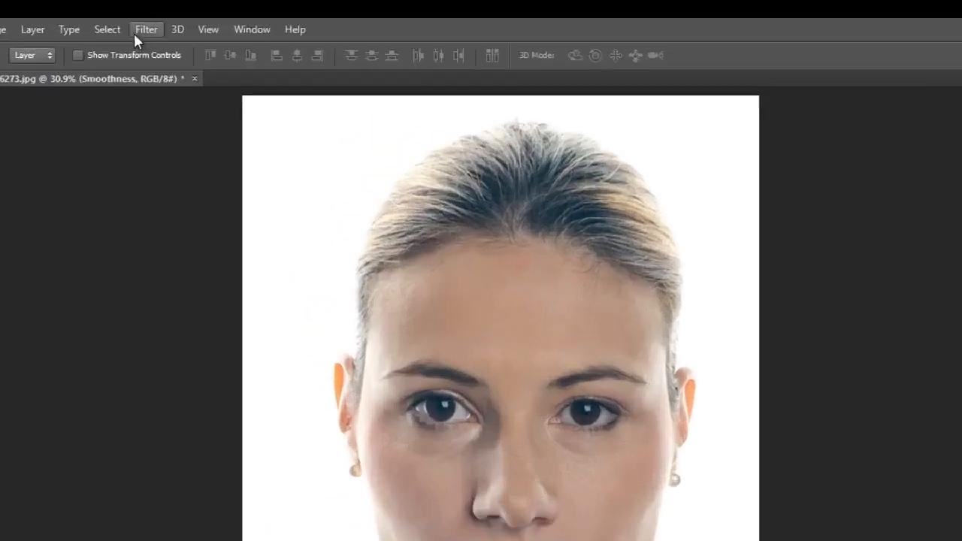
Apply a Surface Blur with radius 59 and threshold 31 to Smoothness
{"action": "left_click", "coordinate": [159, 7]}
{"action": "mouse_move", "coordinate": [220, 113]}
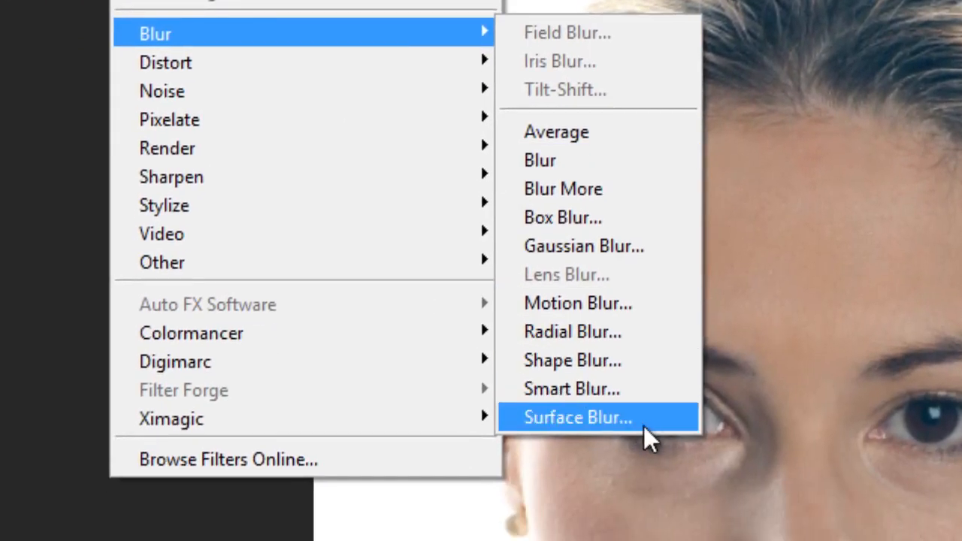
{"action": "left_click", "coordinate": [565, 533]}
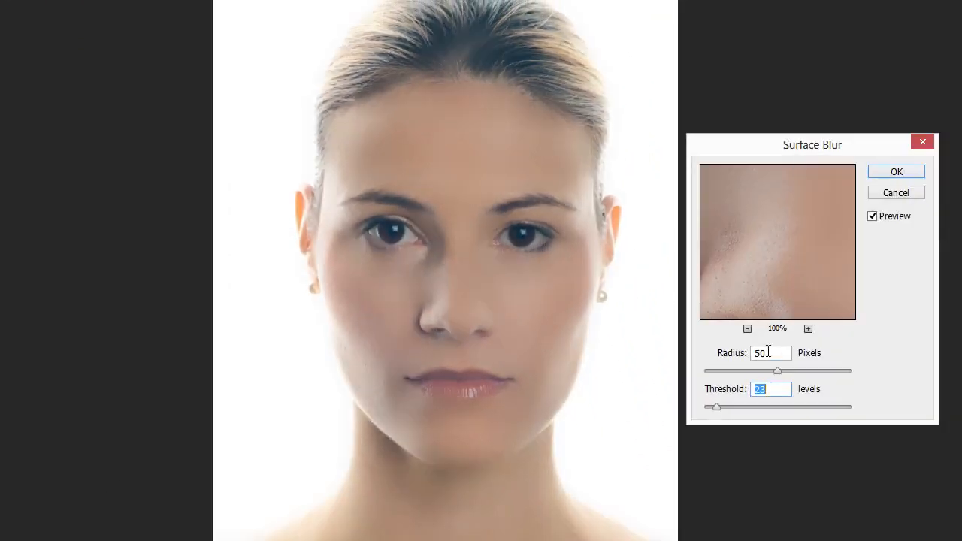
{"action": "left_click_drag", "start_coordinate": [717, 408], "coordinate": [862, 410]}
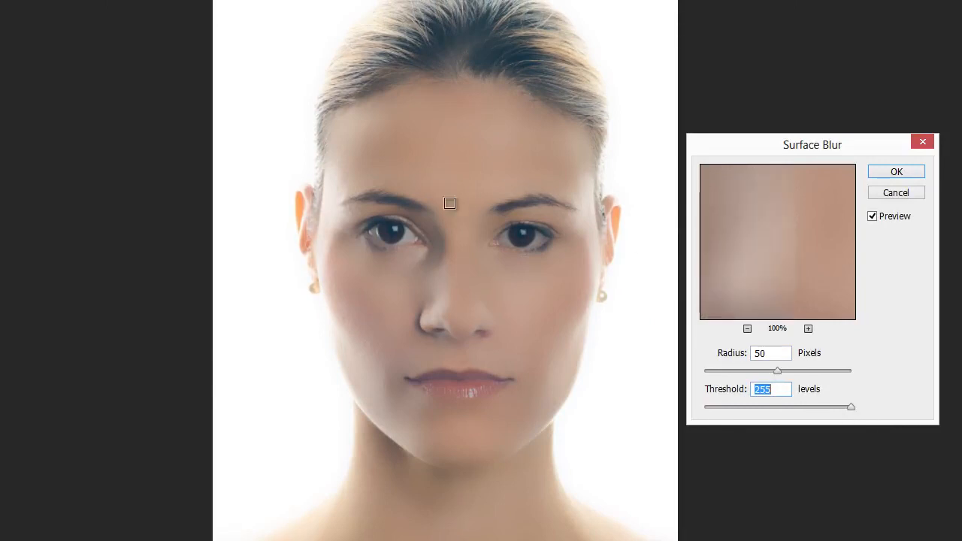
{"action": "mouse_move", "coordinate": [777, 372]}
{"action": "left_mouse_down"}
{"action": "mouse_move", "coordinate": [760, 371]}
{"action": "mouse_move", "coordinate": [790, 372]}
{"action": "left_mouse_up"}
{"action": "left_click_drag", "start_coordinate": [850, 408], "coordinate": [721, 408]}
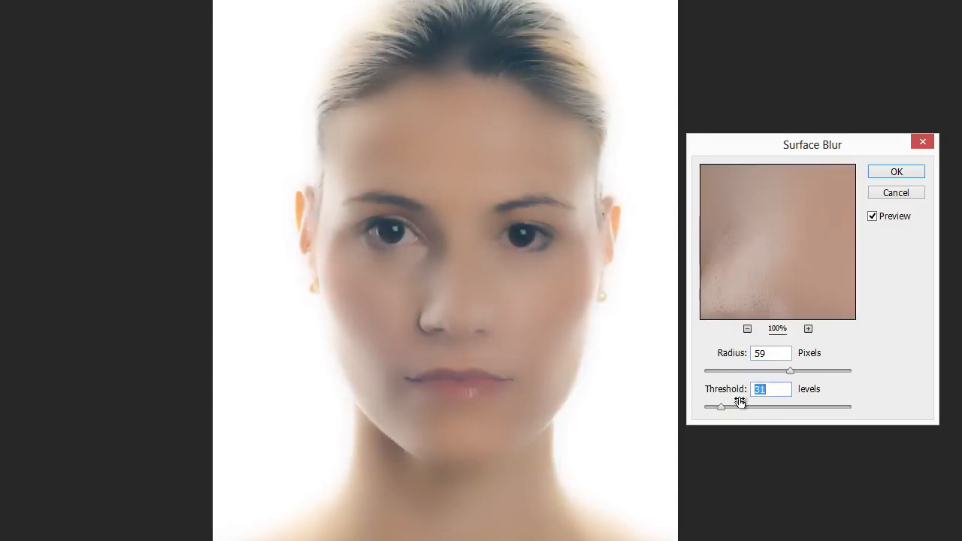
{"action": "left_click", "coordinate": [911, 176]}
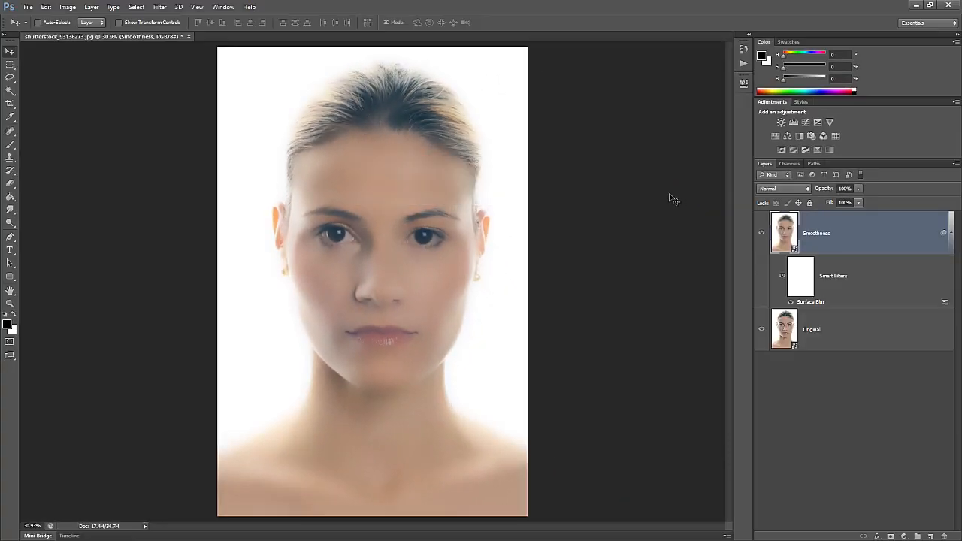
Duplicate Original again, move the copy above Smoothness and name it Details
{"action": "key", "text": "ctrl+1"}
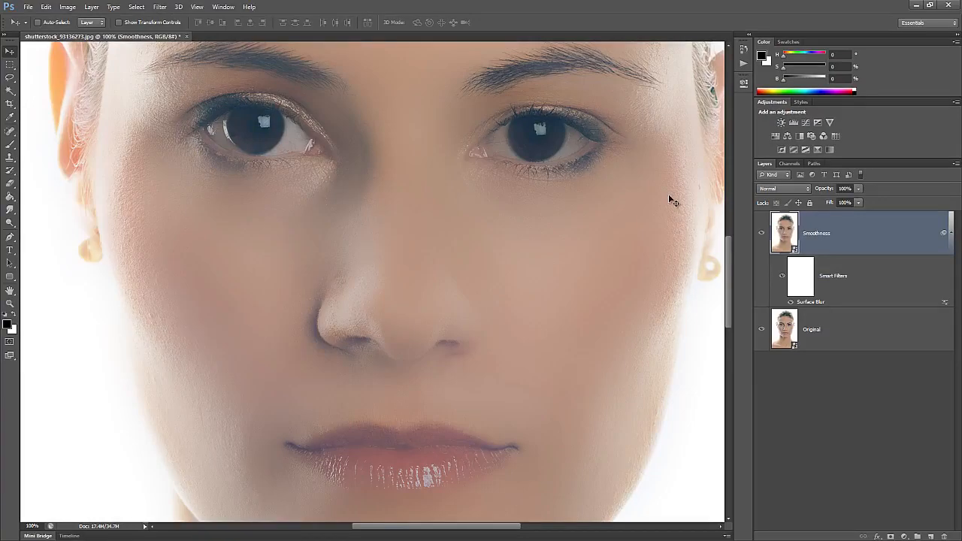
{"action": "left_click", "coordinate": [837, 321]}
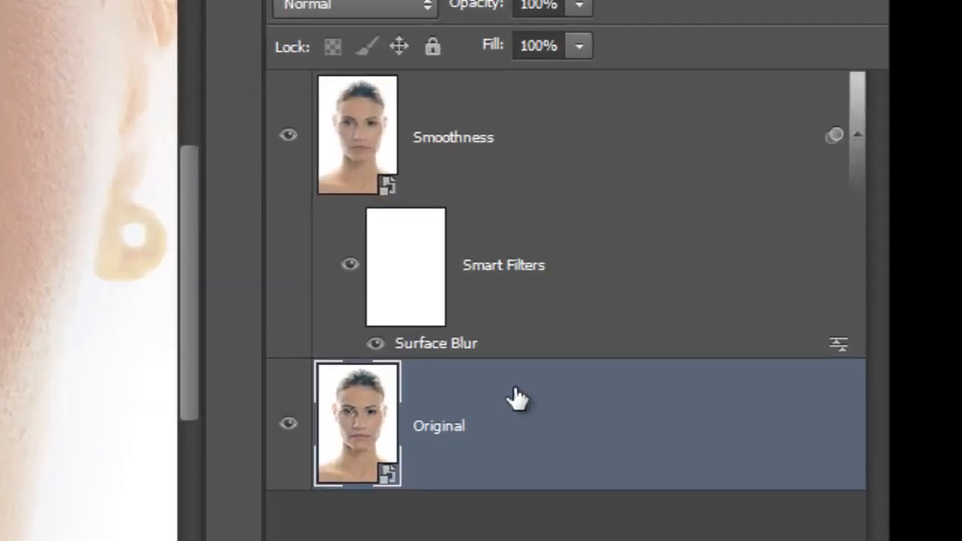
{"action": "key", "text": "ctrl+j"}
{"action": "left_click_drag", "start_coordinate": [565, 420], "coordinate": [555, 135]}
{"action": "double_click", "coordinate": [472, 146]}
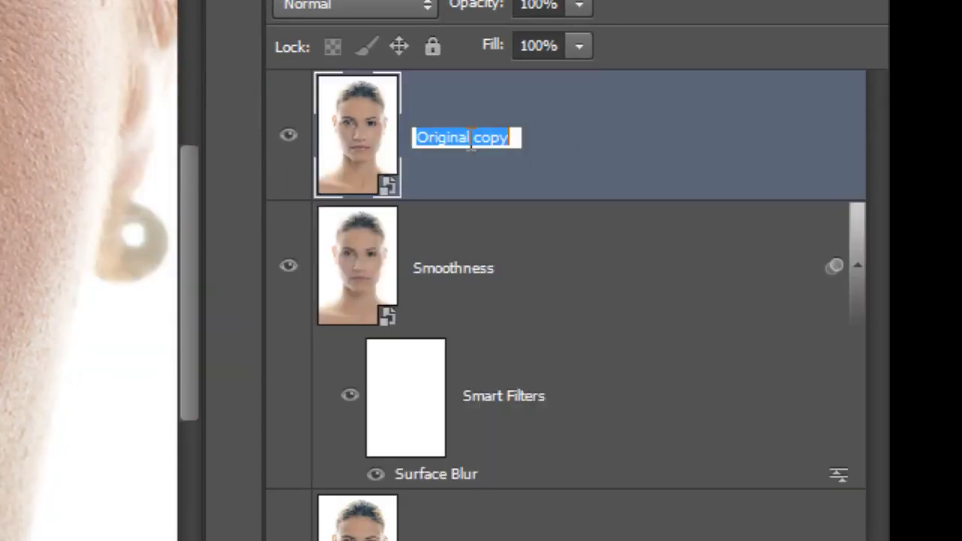
{"action": "type", "text": "Details"}
{"action": "key", "text": "Return"}
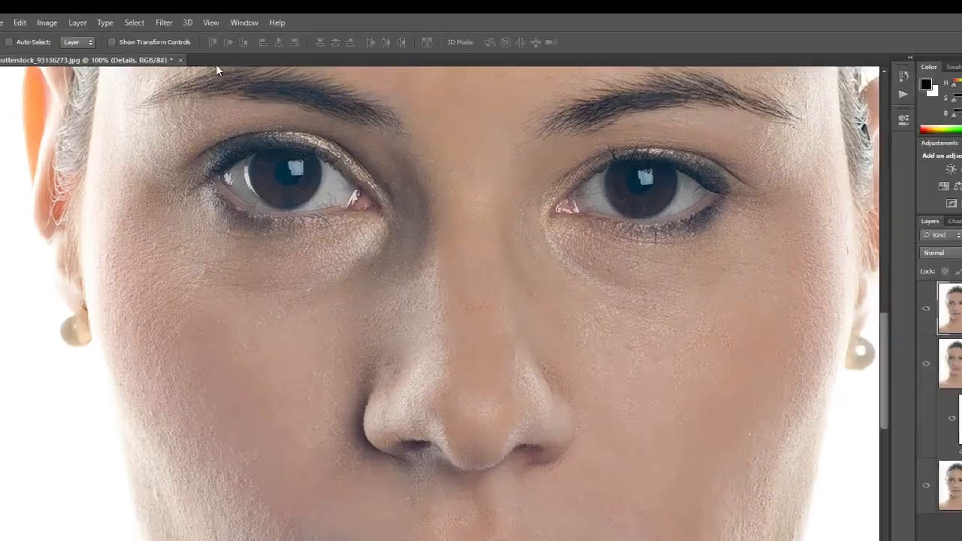
Apply a 2.6 px High Pass to Details, blend it as Hard Light, and select Smoothness too
{"action": "left_click", "coordinate": [159, 6]}
{"action": "mouse_move", "coordinate": [188, 182]}
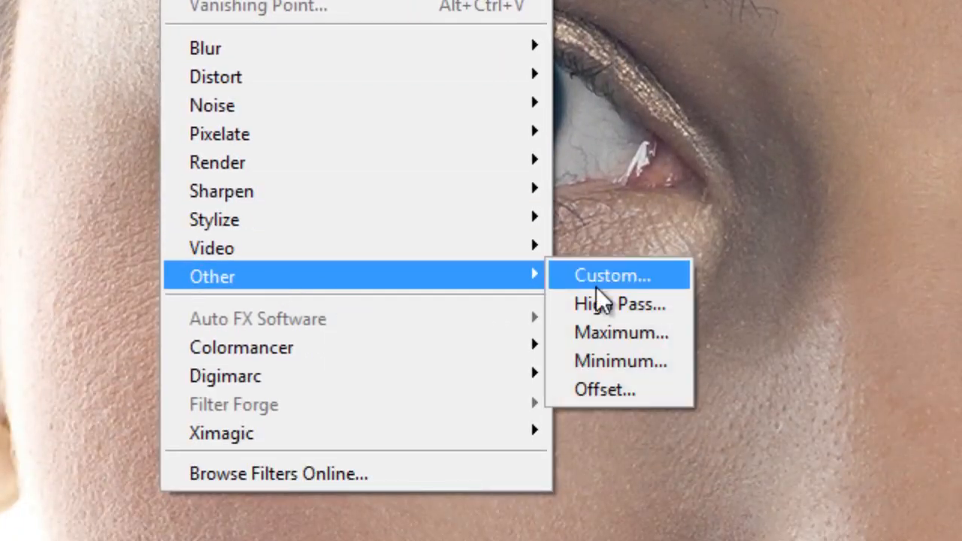
{"action": "left_click", "coordinate": [613, 304]}
{"action": "left_click_drag", "start_coordinate": [569, 343], "coordinate": [543, 345]}
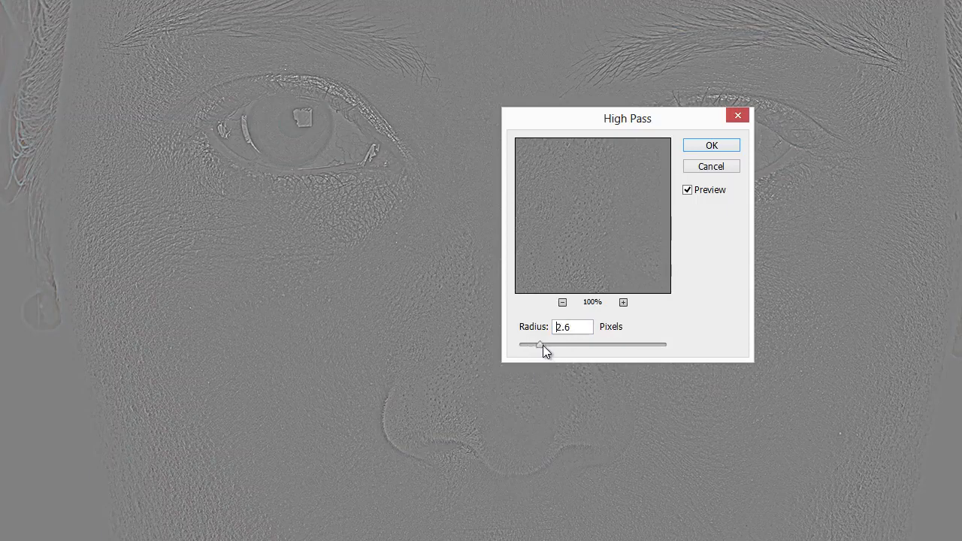
{"action": "left_click", "coordinate": [711, 145]}
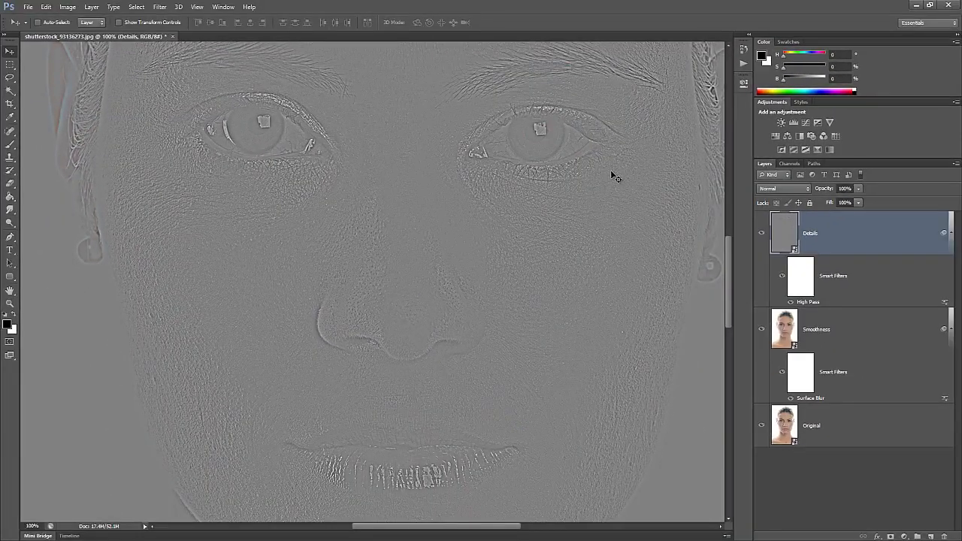
{"action": "left_click", "coordinate": [787, 188]}
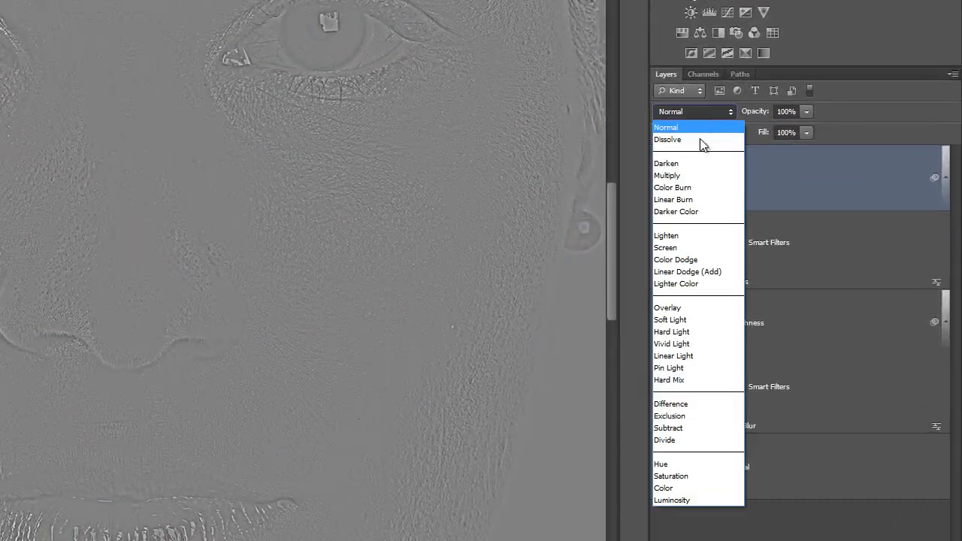
{"action": "left_click", "coordinate": [711, 332]}
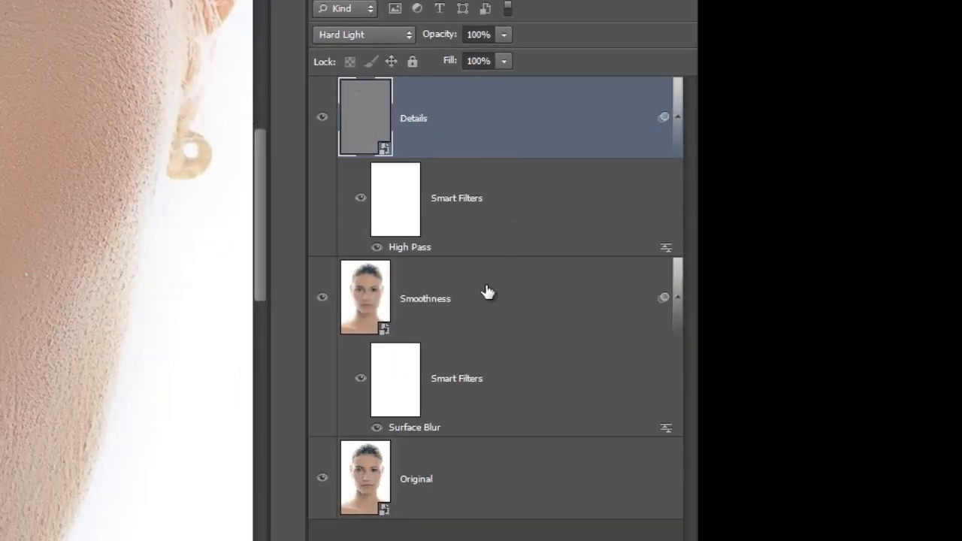
{"action": "left_click", "coordinate": [530, 454], "text": "shift"}
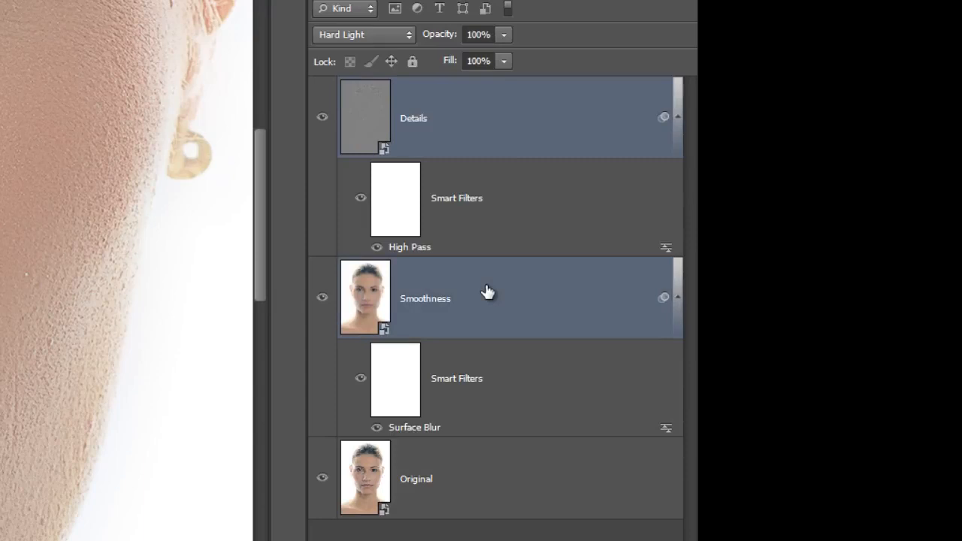
Group Details and Smoothness as 'Airbrushing' and give the group a black hide-all mask
{"action": "key", "text": "ctrl+g"}
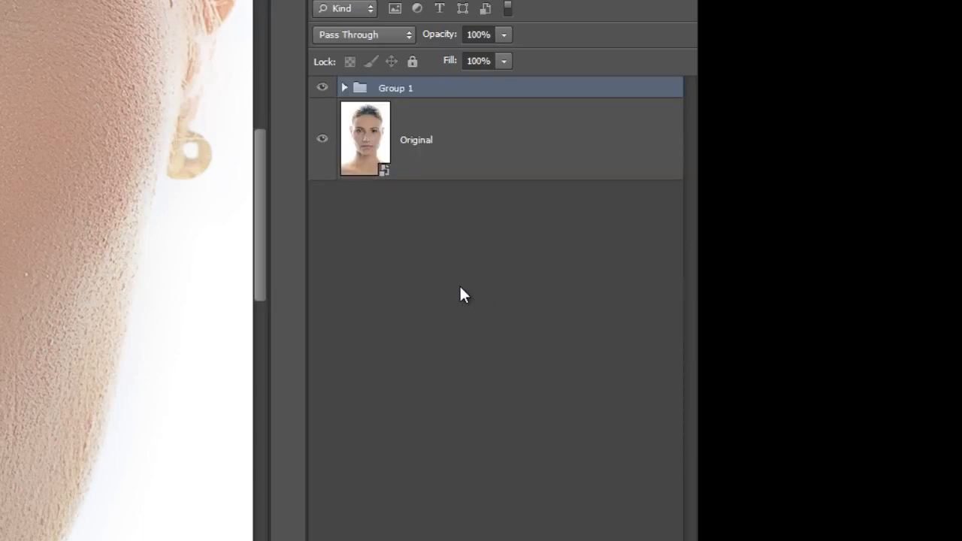
{"action": "double_click", "coordinate": [394, 90]}
{"action": "type", "text": "Airbrushing"}
{"action": "key", "text": "Return"}
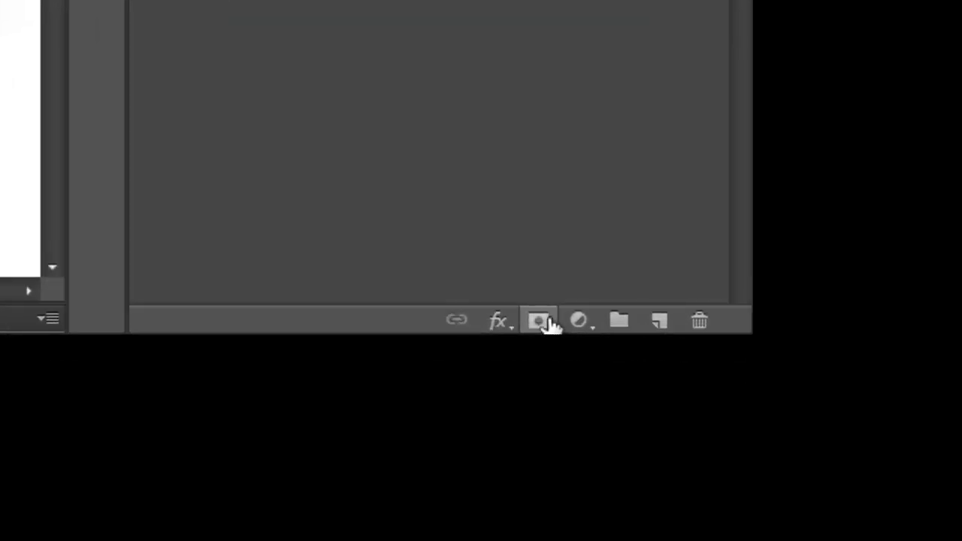
{"action": "left_click", "coordinate": [551, 322], "text": "alt"}
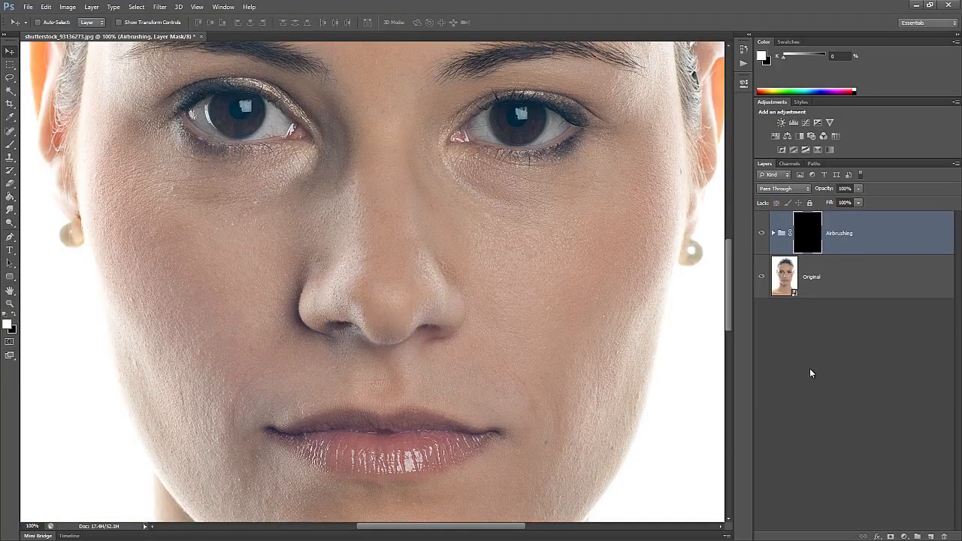
Set the brush to 99 px at 100% opacity for painting the mask
{"action": "key", "text": "ctrl+minus"}
{"action": "key", "text": "ctrl+minus"}
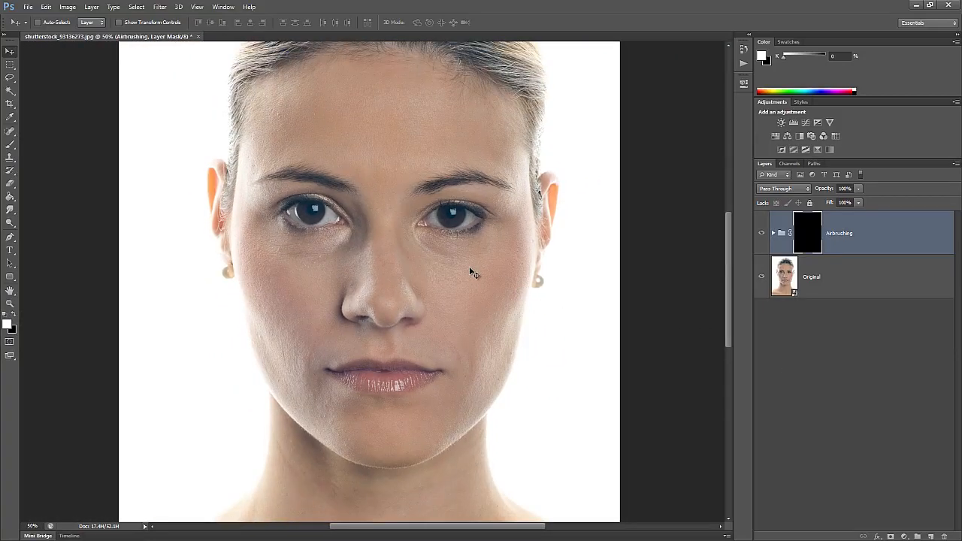
{"action": "key", "text": "b"}
{"action": "right_click", "coordinate": [369, 142]}
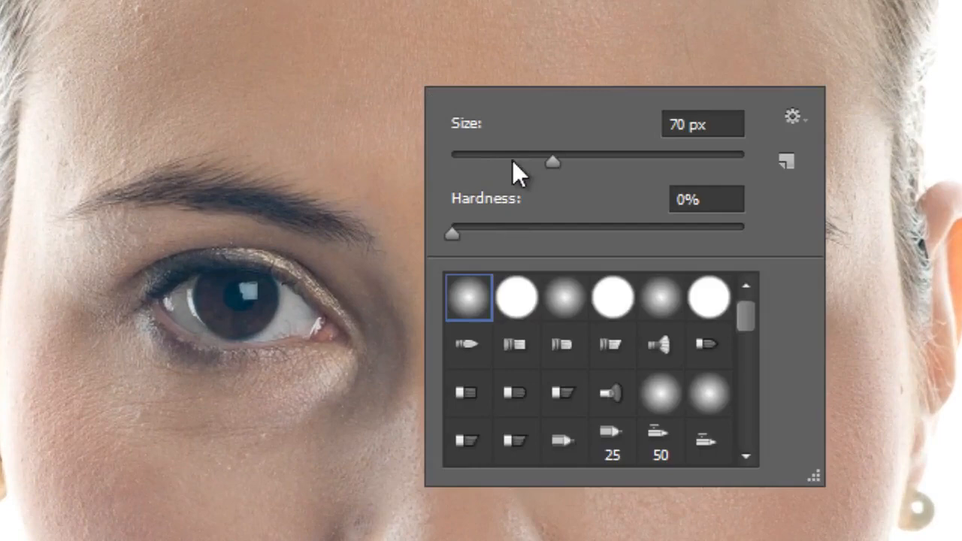
{"action": "left_click_drag", "start_coordinate": [553, 162], "coordinate": [594, 162]}
{"action": "left_click_drag", "start_coordinate": [366, 128], "coordinate": [318, 190]}
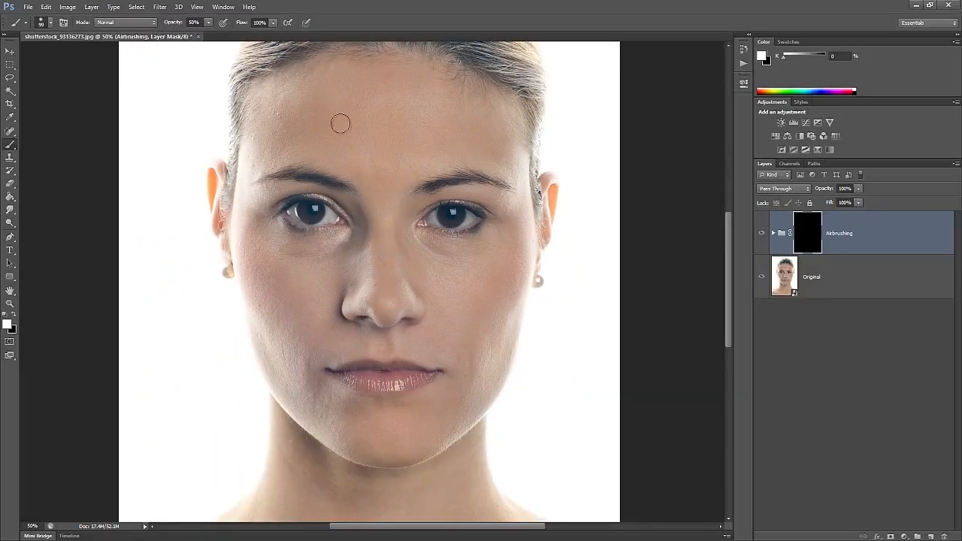
{"action": "right_click", "coordinate": [784, 457]}
{"action": "key", "text": "Return"}
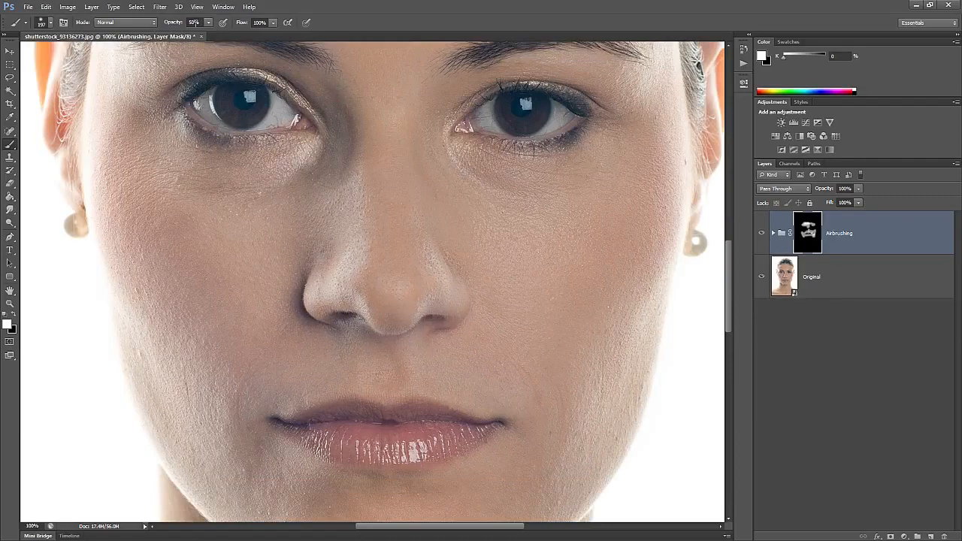
{"action": "double_click", "coordinate": [195, 23]}
{"action": "type", "text": "100"}
{"action": "key", "text": "Return"}
Paint the facial skin into the Airbrushing mask
{"action": "left_click_drag", "start_coordinate": [140, 191], "coordinate": [490, 183]}
{"action": "left_click_drag", "start_coordinate": [525, 489], "coordinate": [526, 382]}
{"action": "mouse_move", "coordinate": [316, 423]}
{"action": "left_mouse_down"}
{"action": "mouse_move", "coordinate": [541, 270]}
{"action": "mouse_move", "coordinate": [414, 455]}
{"action": "left_mouse_up"}
{"action": "key", "text": "ctrl+minus"}
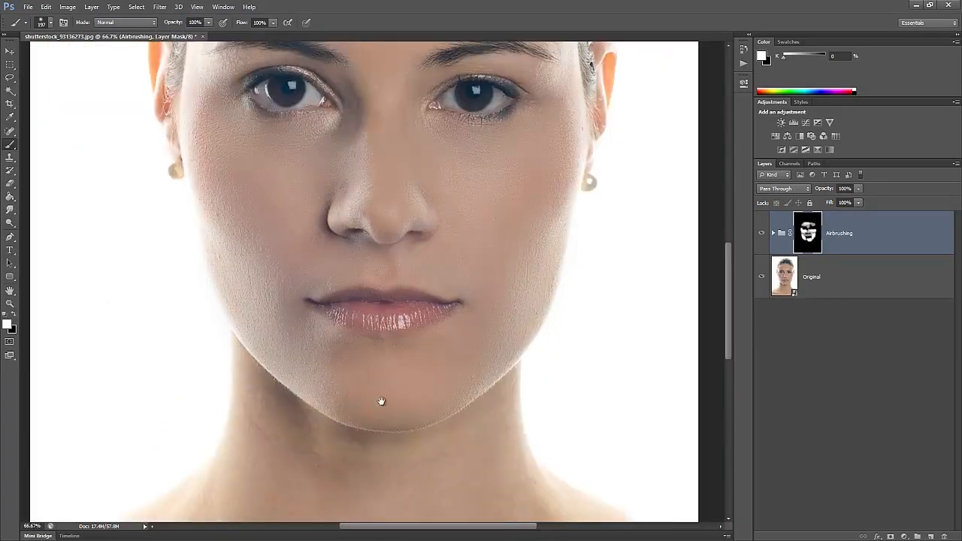
{"action": "left_click_drag", "start_coordinate": [378, 374], "coordinate": [391, 186]}
{"action": "key", "text": "ctrl+plus"}
{"action": "mouse_move", "coordinate": [479, 458]}
{"action": "left_mouse_down"}
{"action": "mouse_move", "coordinate": [479, 290]}
{"action": "mouse_move", "coordinate": [522, 377]}
{"action": "left_mouse_up"}
Paint the neck and chest into the mask at 50% brush opacity
{"action": "key", "text": "5"}
{"action": "left_click_drag", "start_coordinate": [689, 319], "coordinate": [636, 444]}
{"action": "key", "text": "ctrl+minus"}
{"action": "left_click_drag", "start_coordinate": [544, 386], "coordinate": [463, 375]}
{"action": "left_click_drag", "start_coordinate": [161, 411], "coordinate": [363, 430]}
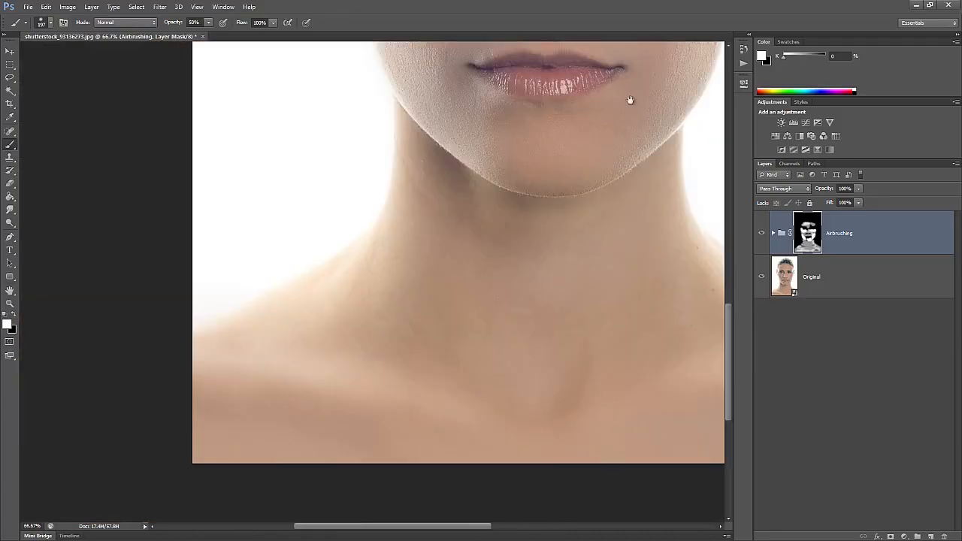
{"action": "left_click_drag", "start_coordinate": [606, 111], "coordinate": [482, 468]}
{"action": "key", "text": "ctrl+plus"}
{"action": "left_click_drag", "start_coordinate": [462, 143], "coordinate": [458, 348]}
{"action": "mouse_move", "coordinate": [438, 223]}
{"action": "left_mouse_down"}
{"action": "mouse_move", "coordinate": [286, 169]}
{"action": "mouse_move", "coordinate": [371, 142]}
{"action": "left_mouse_up"}
{"action": "key", "text": "ctrl+minus"}
Toggle the Airbrushing group on and off to compare with the original skin
{"action": "left_click", "coordinate": [762, 233]}
{"action": "left_click", "coordinate": [761, 233]}
{"action": "left_click_drag", "start_coordinate": [533, 386], "coordinate": [559, 225]}
{"action": "left_click", "coordinate": [762, 235]}
{"action": "left_click", "coordinate": [762, 234]}
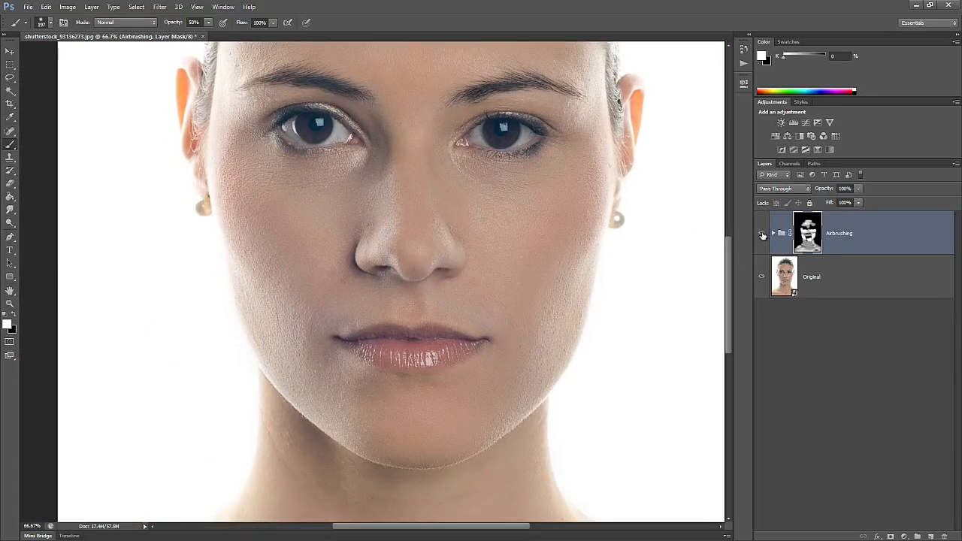
{"action": "left_click", "coordinate": [762, 235]}
{"action": "left_click", "coordinate": [762, 234]}
{"action": "key", "text": "ctrl+1"}
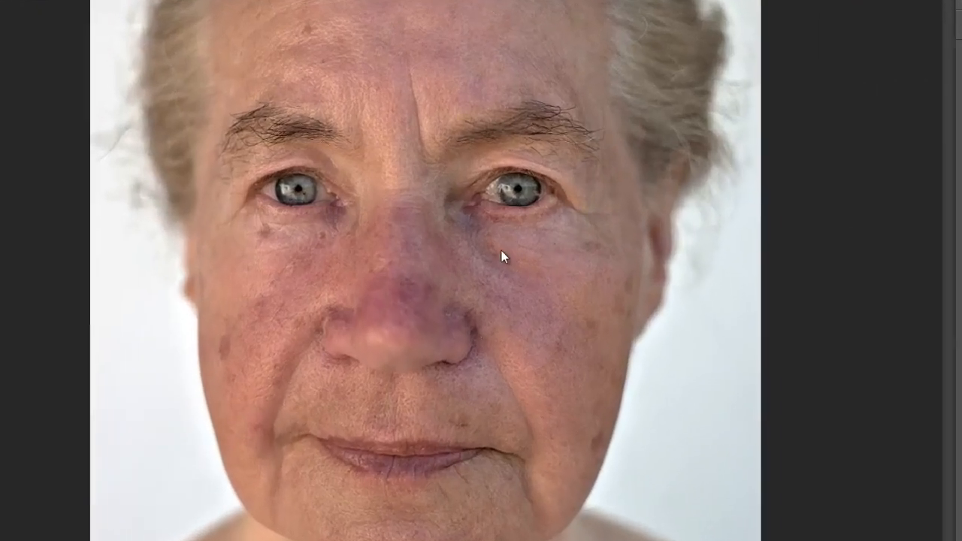
Sample a skin tone from the cheek using all layers, then select the Airbrushing group
{"action": "key", "text": "i"}
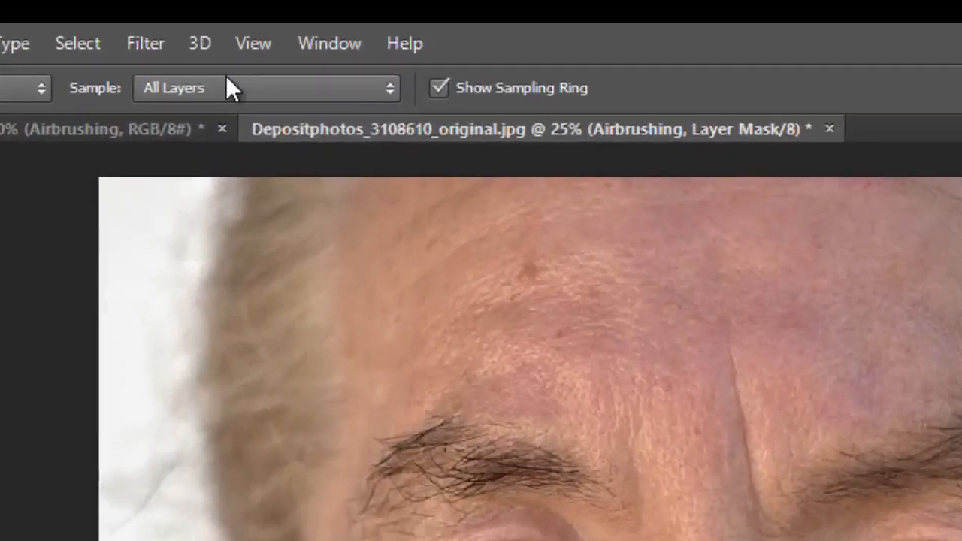
{"action": "left_click", "coordinate": [226, 86]}
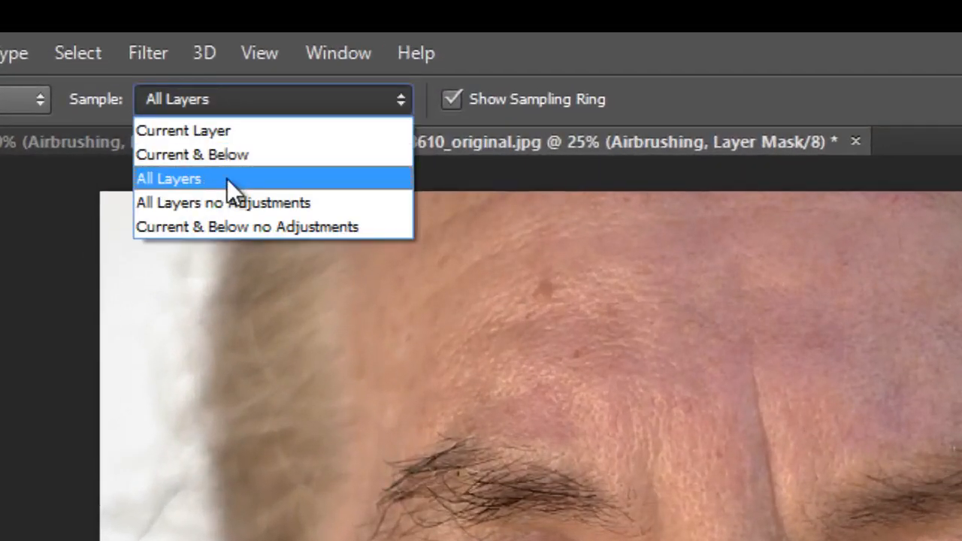
{"action": "left_click", "coordinate": [228, 185]}
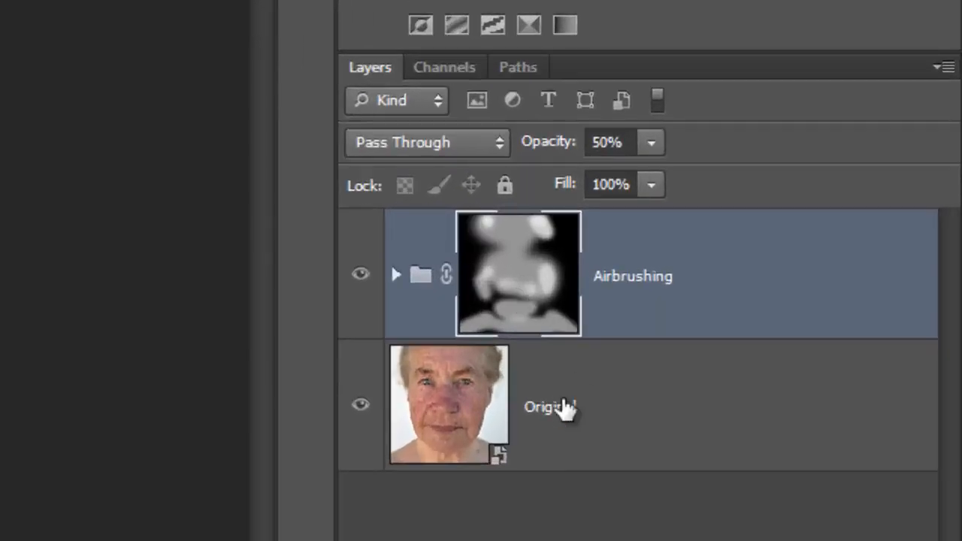
{"action": "left_click", "coordinate": [766, 299]}
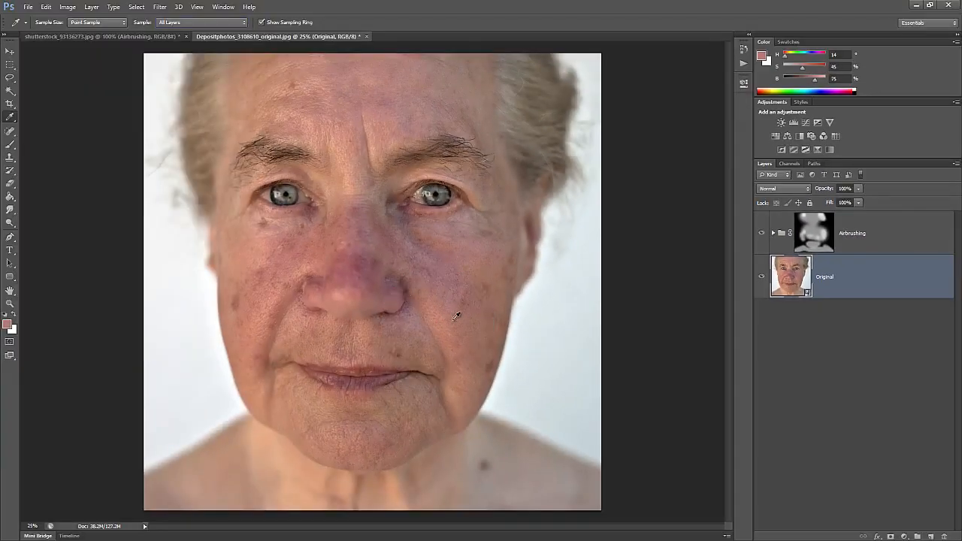
{"action": "mouse_move", "coordinate": [269, 290]}
{"action": "left_mouse_down"}
{"action": "mouse_move", "coordinate": [241, 250]}
{"action": "mouse_move", "coordinate": [269, 294]}
{"action": "left_mouse_up"}
{"action": "left_click", "coordinate": [871, 239]}
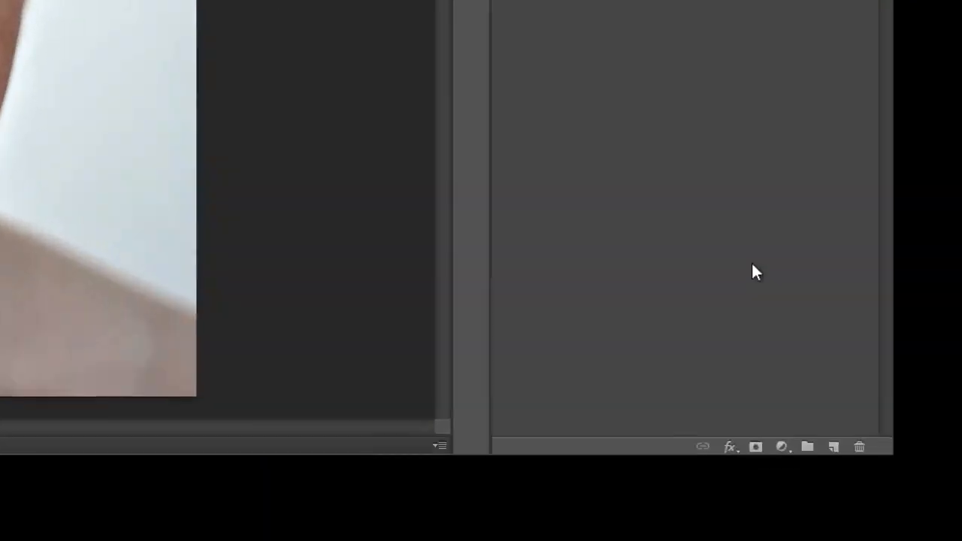
{"action": "left_click", "coordinate": [904, 537]}
Add a skin-tone Solid Color fill blended as Color, with its mask inverted to black
{"action": "left_click", "coordinate": [895, 322]}
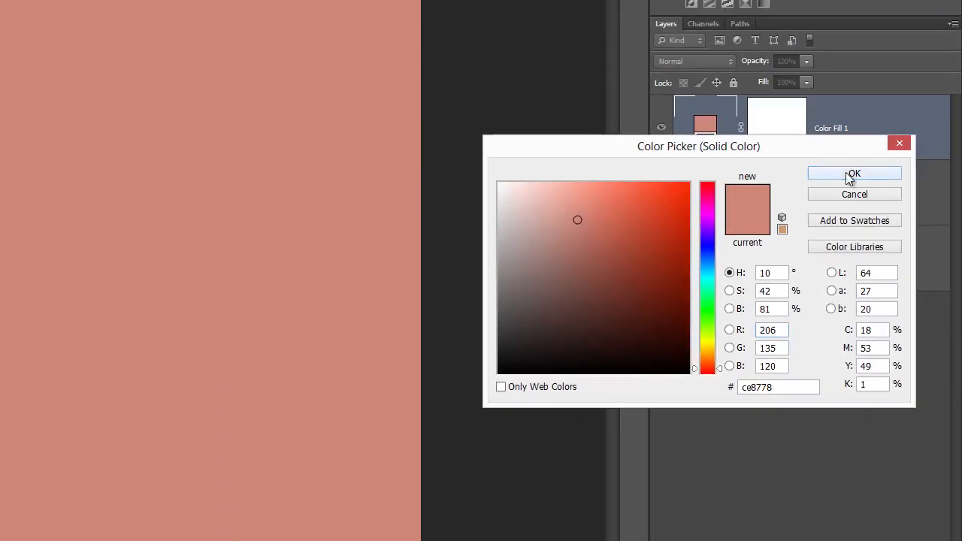
{"action": "left_click", "coordinate": [854, 174]}
{"action": "left_click", "coordinate": [712, 60]}
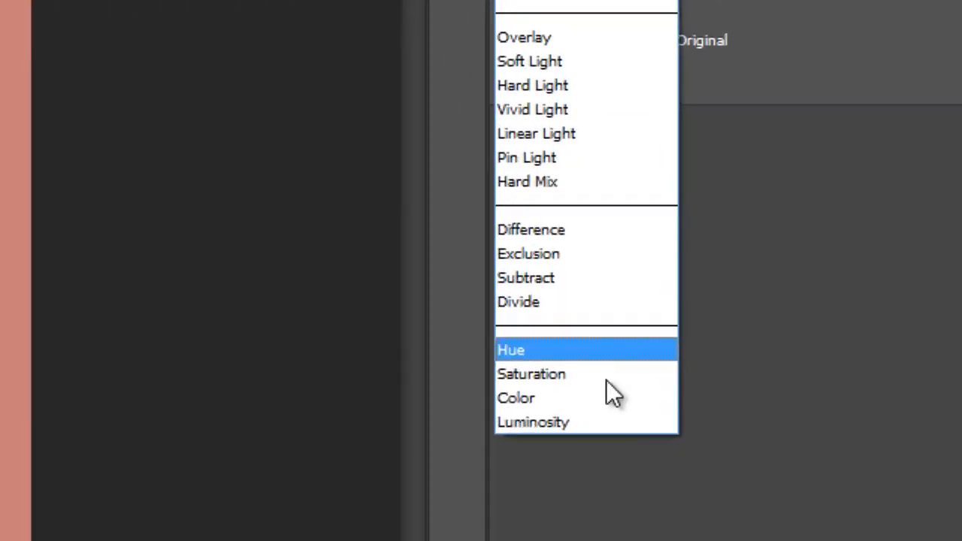
{"action": "left_click", "coordinate": [625, 399]}
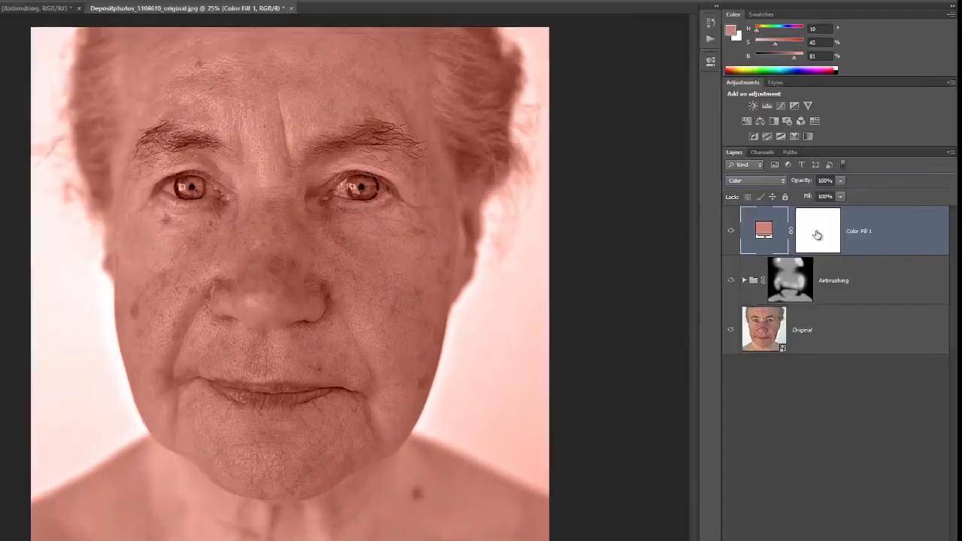
{"action": "left_click", "coordinate": [839, 237]}
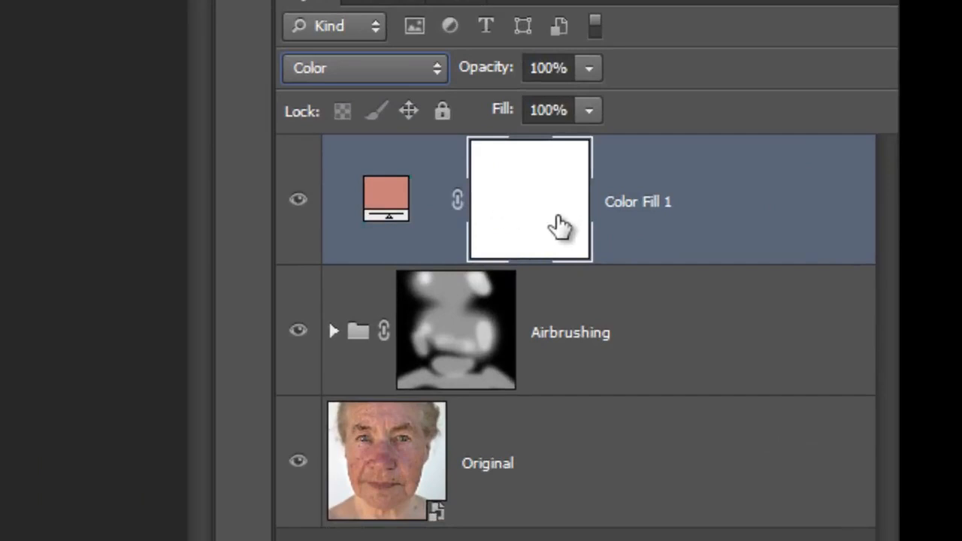
{"action": "key", "text": "ctrl+i"}
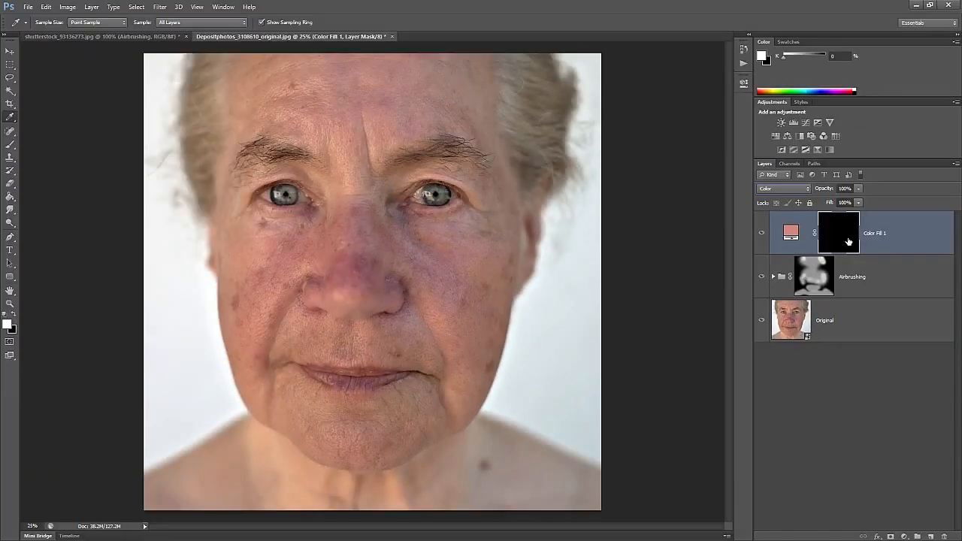
Paint the tint onto the forehead and resample the fill to a darker skin tone, a46855
{"action": "key", "text": "b"}
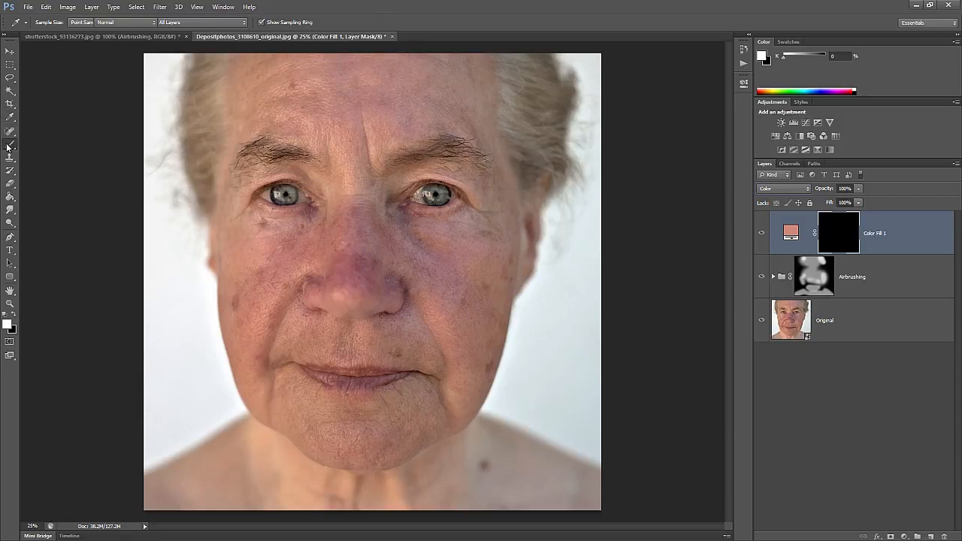
{"action": "mouse_move", "coordinate": [377, 121]}
{"action": "left_mouse_down"}
{"action": "mouse_move", "coordinate": [430, 112]}
{"action": "mouse_move", "coordinate": [376, 152]}
{"action": "left_mouse_up"}
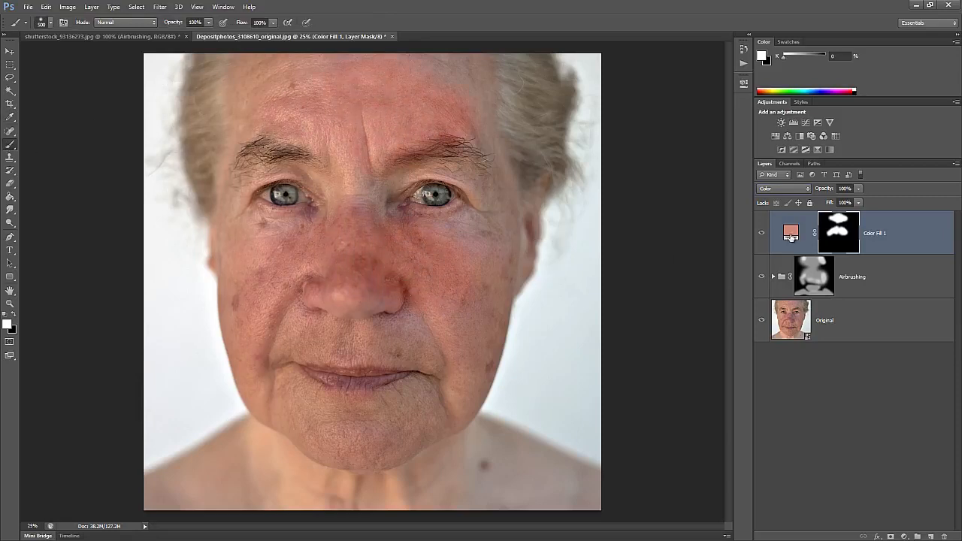
{"action": "double_click", "coordinate": [789, 237]}
{"action": "left_click", "coordinate": [470, 323]}
{"action": "left_click", "coordinate": [292, 324]}
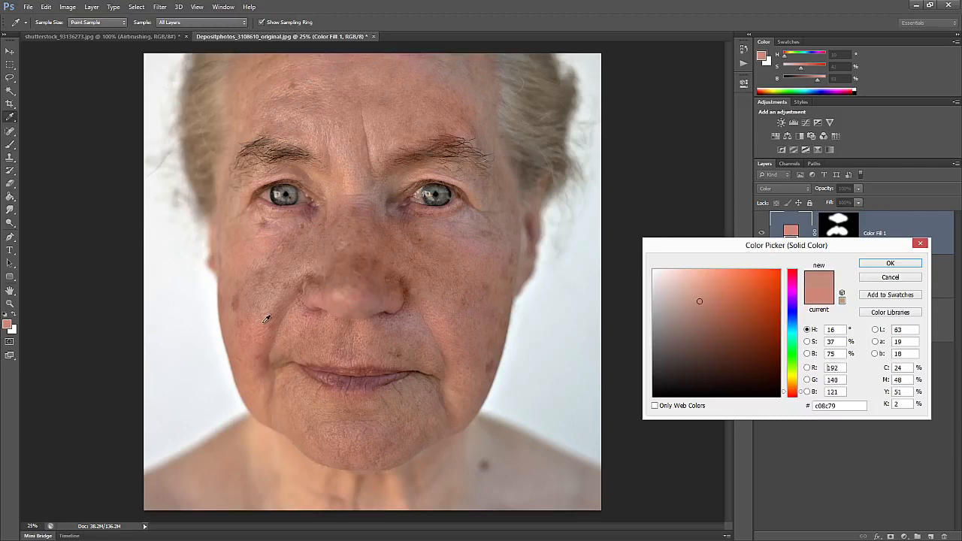
{"action": "left_click", "coordinate": [259, 246]}
{"action": "left_click", "coordinate": [340, 300]}
{"action": "left_click", "coordinate": [364, 314]}
{"action": "left_click", "coordinate": [382, 337]}
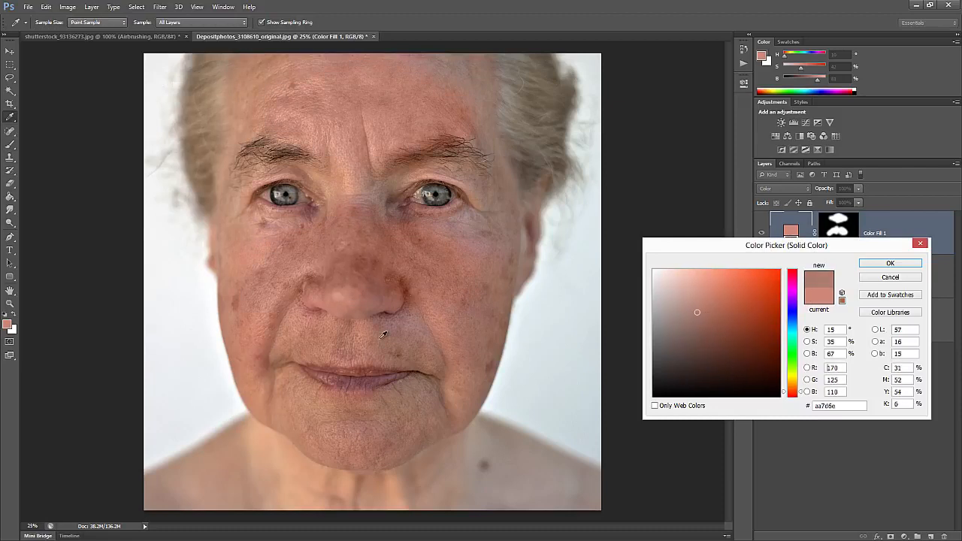
{"action": "left_click", "coordinate": [407, 324]}
{"action": "left_click", "coordinate": [275, 284]}
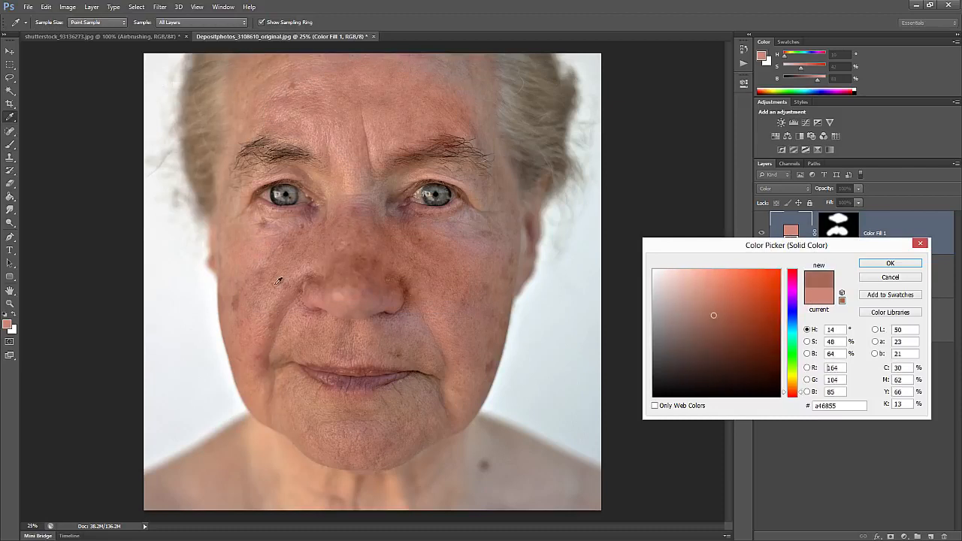
{"action": "left_click", "coordinate": [875, 265]}
Paint the tint over the cheek, forehead, nose and chin, and rename the layer Skin Color
{"action": "key", "text": "b"}
{"action": "key", "text": "ctrl+backslash"}
{"action": "mouse_move", "coordinate": [477, 231]}
{"action": "left_mouse_down"}
{"action": "mouse_move", "coordinate": [468, 332]}
{"action": "mouse_move", "coordinate": [424, 322]}
{"action": "mouse_move", "coordinate": [455, 326]}
{"action": "left_mouse_up"}
{"action": "mouse_move", "coordinate": [506, 97]}
{"action": "left_mouse_down"}
{"action": "mouse_move", "coordinate": [455, 81]}
{"action": "mouse_move", "coordinate": [502, 158]}
{"action": "left_mouse_up"}
{"action": "mouse_move", "coordinate": [353, 210]}
{"action": "left_mouse_down"}
{"action": "mouse_move", "coordinate": [315, 229]}
{"action": "mouse_move", "coordinate": [317, 219]}
{"action": "mouse_move", "coordinate": [396, 218]}
{"action": "mouse_move", "coordinate": [404, 232]}
{"action": "mouse_move", "coordinate": [265, 235]}
{"action": "left_mouse_up"}
{"action": "left_click_drag", "start_coordinate": [317, 423], "coordinate": [424, 399]}
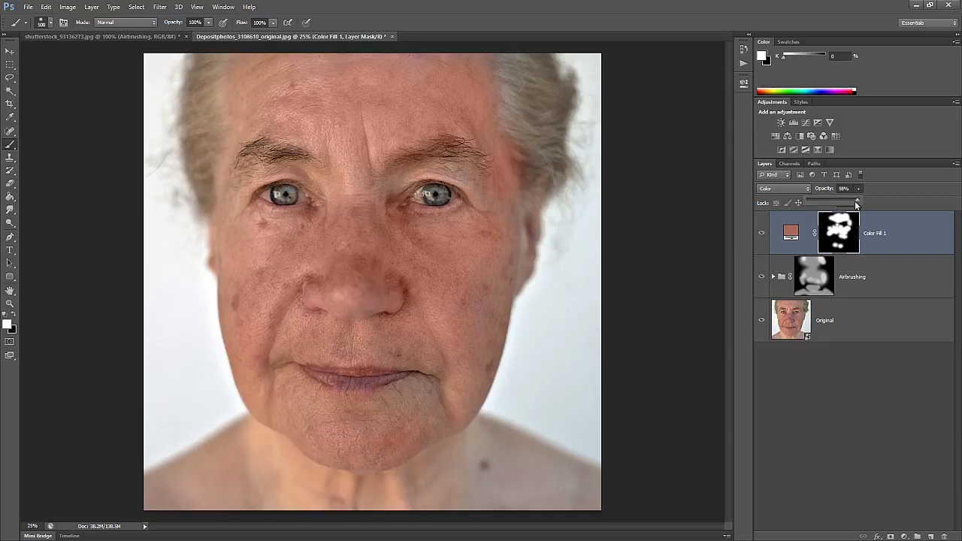
{"action": "double_click", "coordinate": [875, 233]}
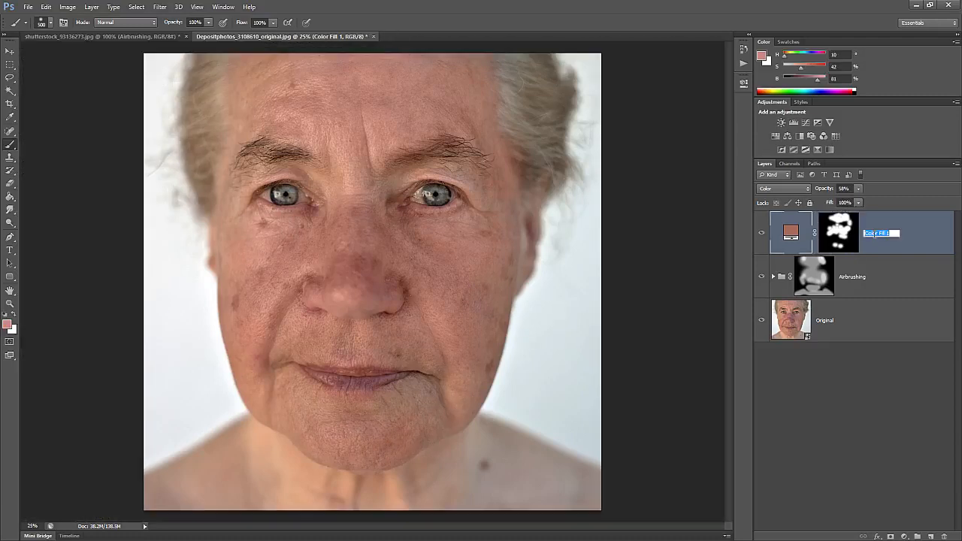
{"action": "key", "text": "Return"}
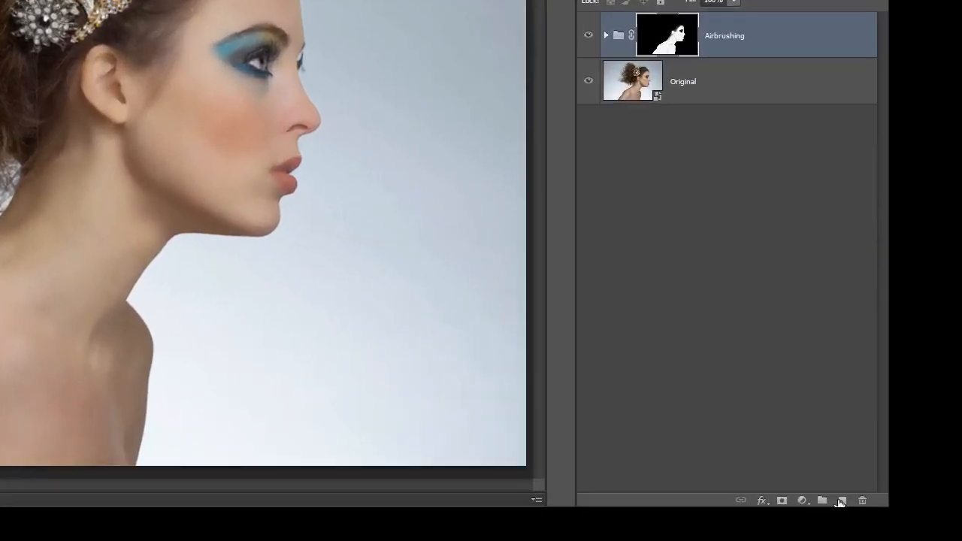
Add a new Soft Light layer named 'Dodging & Burning' above Airbrushing
{"action": "left_click", "coordinate": [931, 537]}
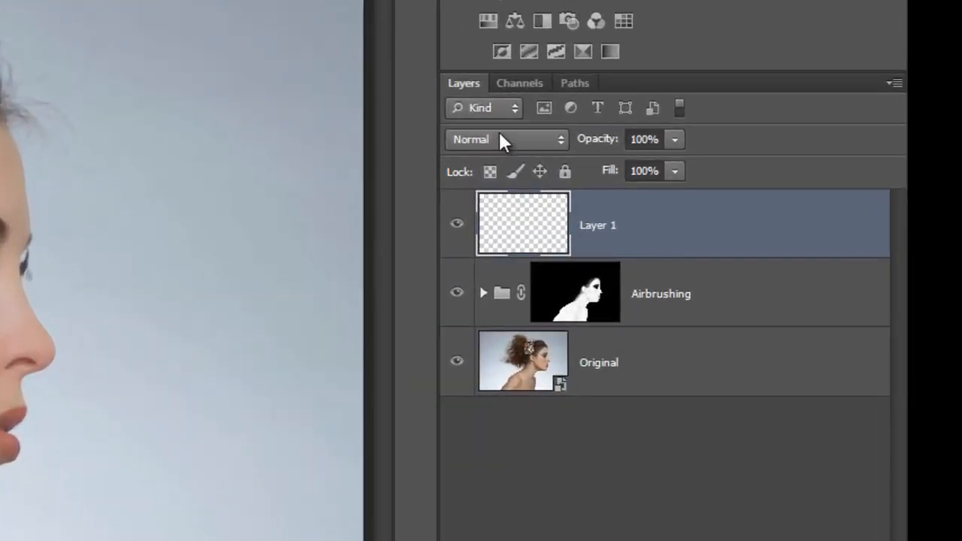
{"action": "left_click", "coordinate": [579, 24]}
{"action": "left_click", "coordinate": [557, 259]}
{"action": "double_click", "coordinate": [579, 149]}
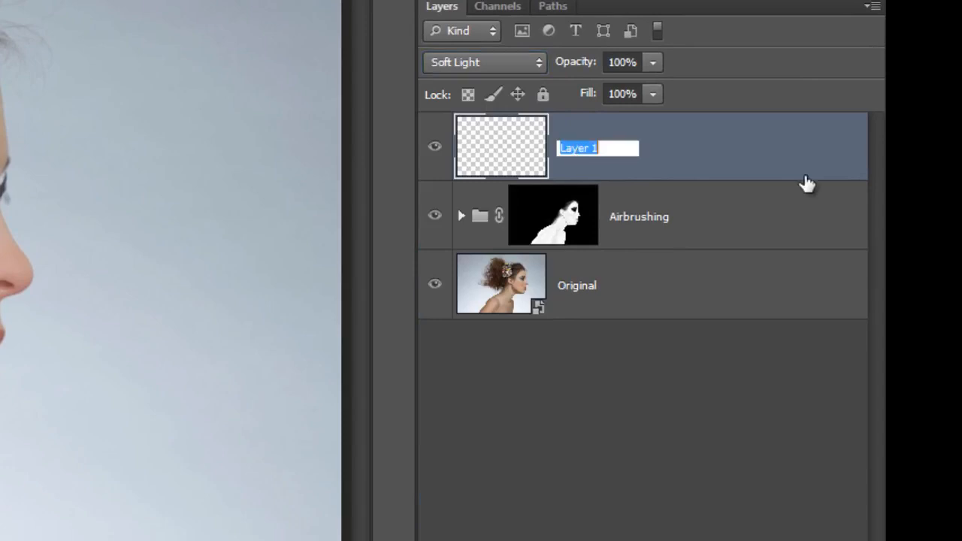
{"action": "type", "text": "Dodging & Burn"}
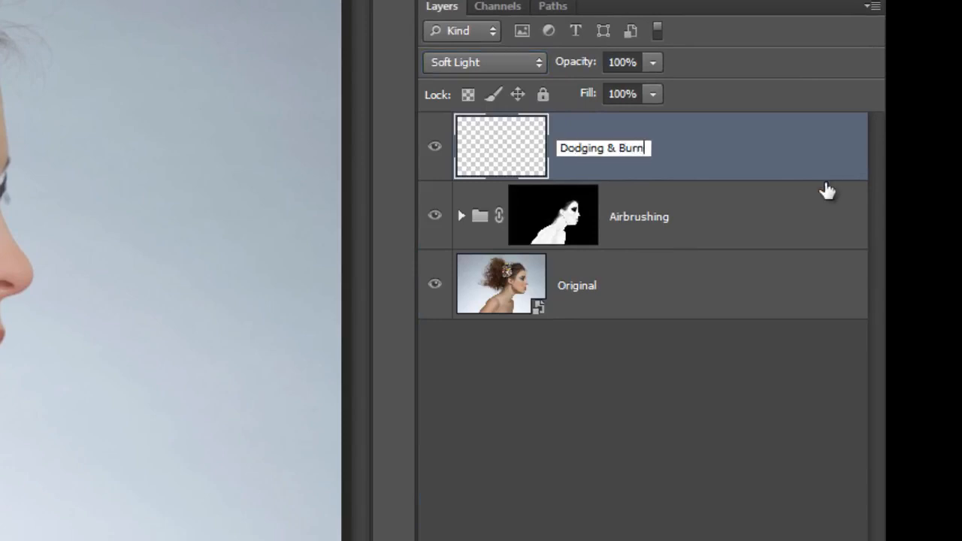
{"action": "type", "text": "ing"}
{"action": "key", "text": "Return"}
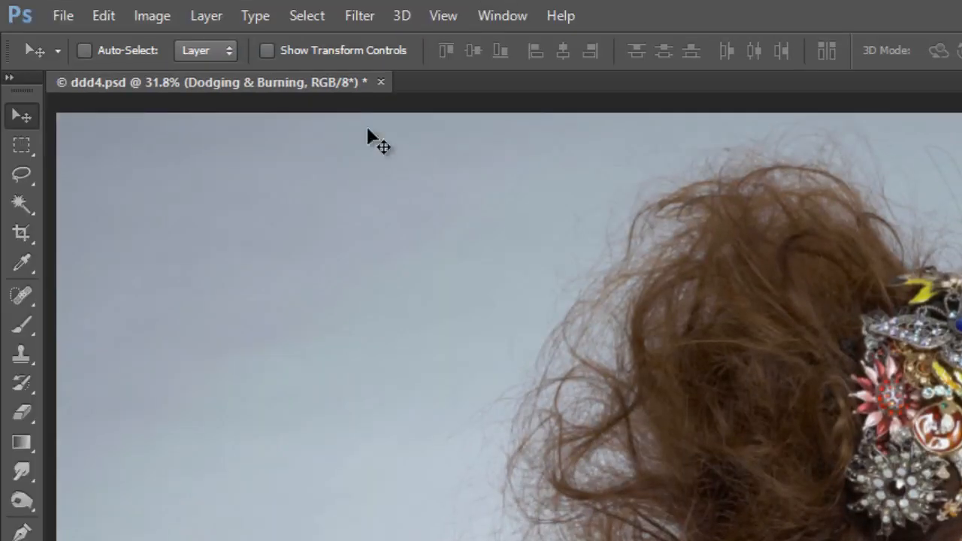
Fill the Dodging & Burning layer with 50% gray
{"action": "left_click", "coordinate": [104, 15]}
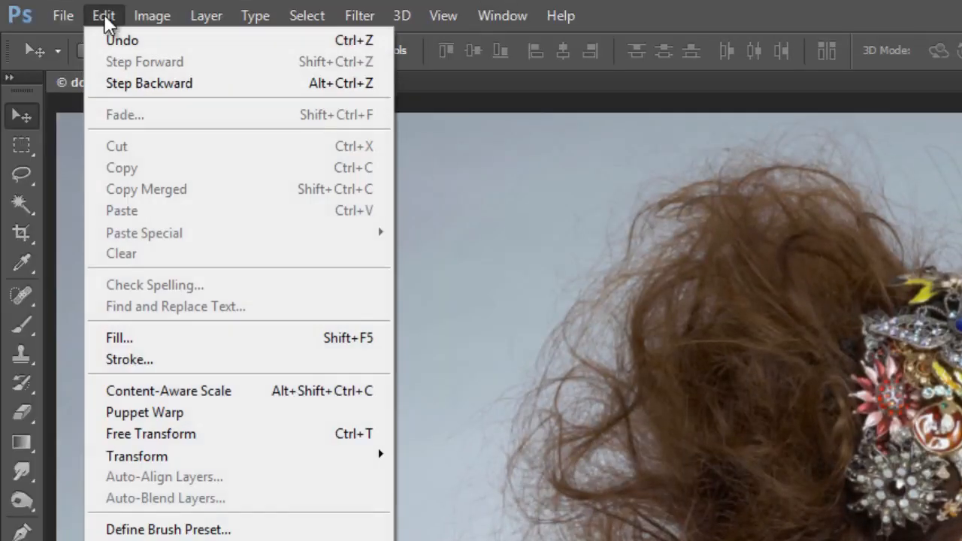
{"action": "left_click", "coordinate": [114, 337]}
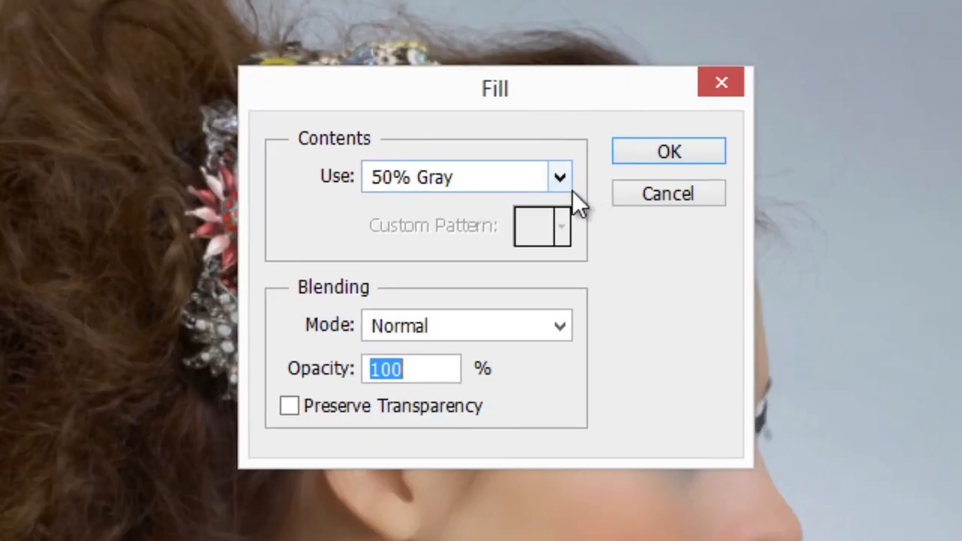
{"action": "left_click", "coordinate": [669, 151]}
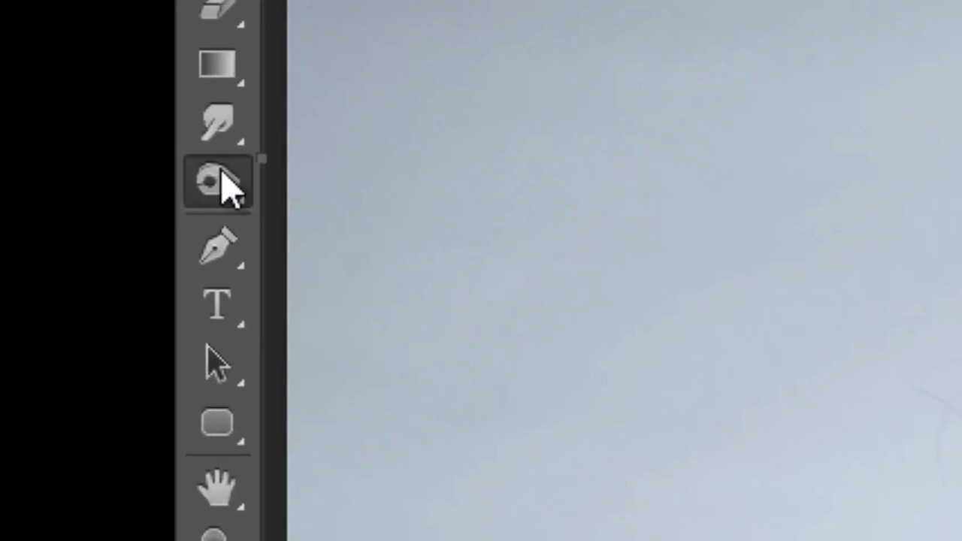
Select the Burn tool with Midtones range and 50% exposure
{"action": "left_click", "coordinate": [10, 223]}
{"action": "left_click", "coordinate": [438, 226]}
{"action": "left_click", "coordinate": [158, 38]}
{"action": "left_click", "coordinate": [507, 263]}
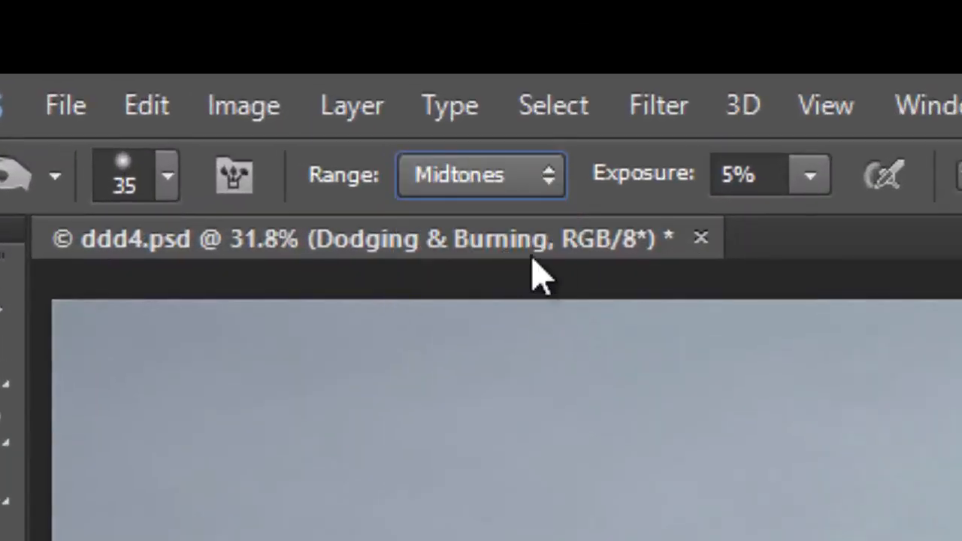
{"action": "left_click", "coordinate": [811, 175]}
{"action": "left_click_drag", "start_coordinate": [816, 227], "coordinate": [909, 230]}
{"action": "left_click_drag", "start_coordinate": [511, 247], "coordinate": [519, 248]}
{"action": "left_click", "coordinate": [631, 160]}
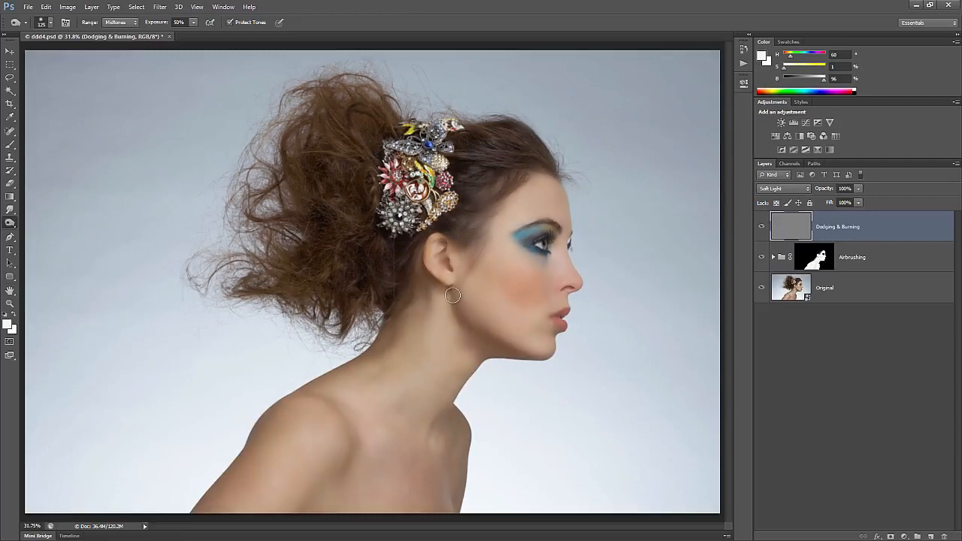
Switch to the Dodge tool, keeping Midtones range and 50% exposure
{"action": "right_click", "coordinate": [14, 222]}
{"action": "left_click", "coordinate": [45, 222]}
{"action": "left_click", "coordinate": [117, 25]}
{"action": "left_click", "coordinate": [192, 25]}
{"action": "left_click_drag", "start_coordinate": [212, 40], "coordinate": [216, 39]}
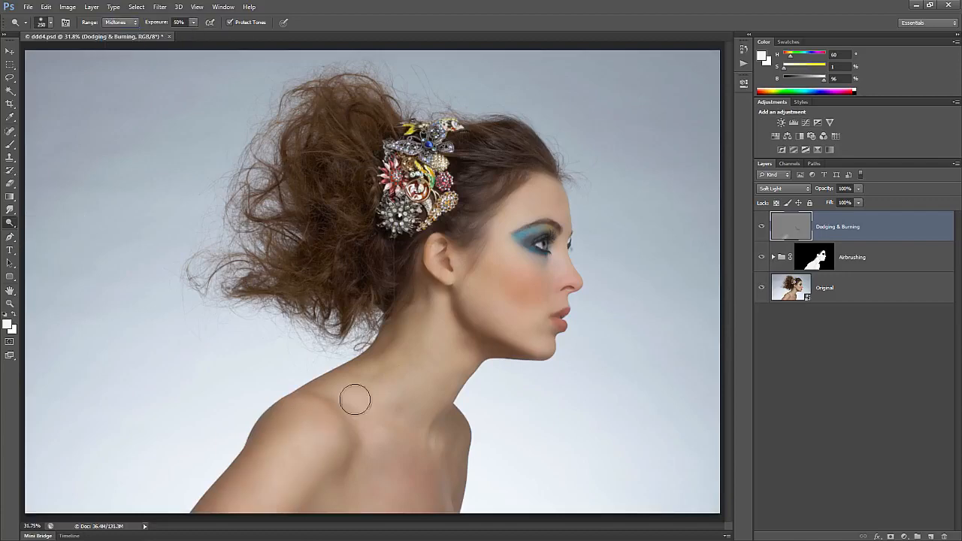
Brighten highlights around the nose with a larger Dodge brush at 10% exposure
{"action": "scroll", "coordinate": [401, 266], "scroll_direction": "up", "scroll_amount": 3}
{"action": "left_click_drag", "start_coordinate": [524, 348], "coordinate": [453, 317]}
{"action": "key", "text": "bracketright"}
{"action": "key", "text": "bracketright"}
{"action": "key", "text": "bracketright"}
{"action": "key", "text": "bracketright"}
{"action": "key", "text": "bracketright"}
{"action": "key", "text": "bracketright"}
{"action": "key", "text": "bracketright"}
{"action": "key", "text": "bracketright"}
{"action": "key", "text": "bracketright"}
{"action": "key", "text": "bracketright"}
{"action": "key", "text": "bracketright"}
{"action": "key", "text": "bracketright"}
{"action": "right_click", "coordinate": [11, 223]}
{"action": "left_click", "coordinate": [49, 220]}
{"action": "key", "text": "1"}
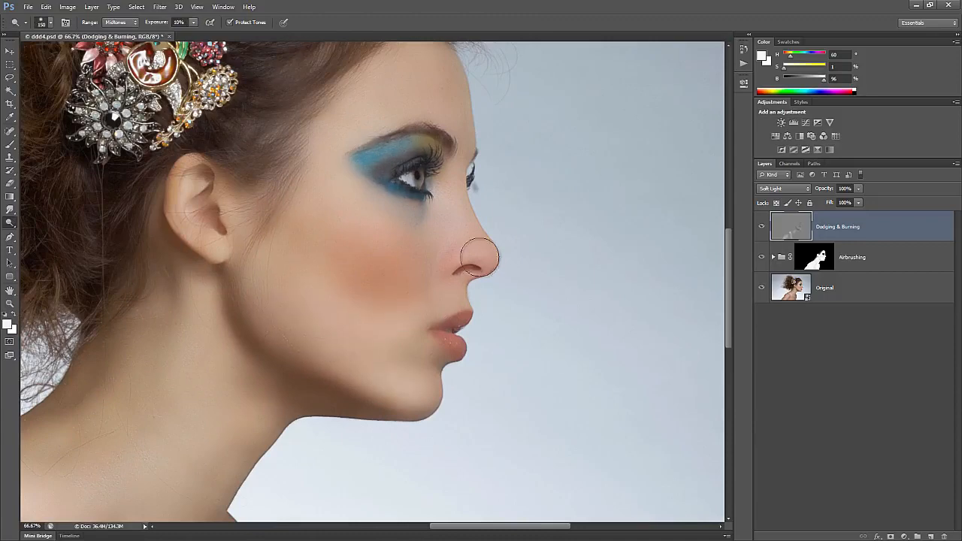
{"action": "scroll", "coordinate": [489, 225], "scroll_direction": "up", "scroll_amount": 2}
{"action": "left_click_drag", "start_coordinate": [447, 331], "coordinate": [478, 368]}
Burn the hairline shadows with a 250 brush and the ear's inner shadows at 50%
{"action": "scroll", "coordinate": [482, 361], "scroll_direction": "down", "scroll_amount": 1}
{"action": "key", "text": "shift+o"}
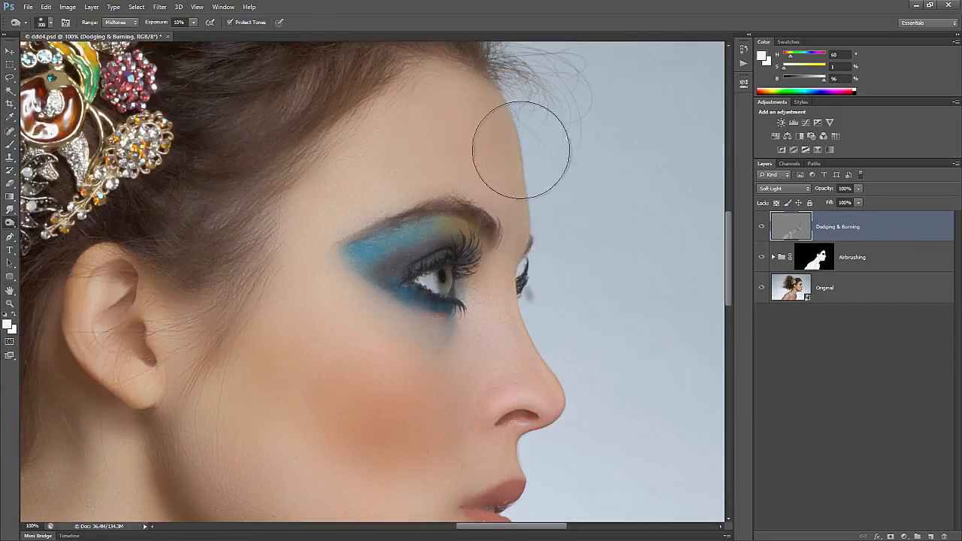
{"action": "key", "text": "bracketright"}
{"action": "key", "text": "bracketright"}
{"action": "key", "text": "bracketright"}
{"action": "key", "text": "bracketright"}
{"action": "key", "text": "bracketright"}
{"action": "key", "text": "bracketright"}
{"action": "left_click_drag", "start_coordinate": [263, 283], "coordinate": [536, 192]}
{"action": "key", "text": "bracketleft"}
{"action": "key", "text": "bracketleft"}
{"action": "key", "text": "bracketleft"}
{"action": "key", "text": "bracketleft"}
{"action": "key", "text": "bracketleft"}
{"action": "key", "text": "bracketleft"}
{"action": "key", "text": "bracketleft"}
{"action": "key", "text": "bracketleft"}
{"action": "key", "text": "bracketleft"}
{"action": "key", "text": "bracketleft"}
{"action": "key", "text": "bracketleft"}
{"action": "key", "text": "5"}
{"action": "left_click_drag", "start_coordinate": [415, 242], "coordinate": [424, 273]}
{"action": "left_click_drag", "start_coordinate": [400, 219], "coordinate": [410, 201]}
Dodge the rim of the ear, then zoom to 300% with a size 20 brush
{"action": "right_click", "coordinate": [10, 221]}
{"action": "left_click", "coordinate": [45, 223]}
{"action": "key", "text": "p"}
{"action": "key", "text": "o"}
{"action": "mouse_move", "coordinate": [347, 197]}
{"action": "left_mouse_down"}
{"action": "mouse_move", "coordinate": [341, 242]}
{"action": "mouse_move", "coordinate": [382, 307]}
{"action": "left_mouse_up"}
{"action": "key", "text": "bracketleft"}
{"action": "key", "text": "bracketleft"}
{"action": "key", "text": "ctrl+plus"}
{"action": "key", "text": "ctrl+plus"}
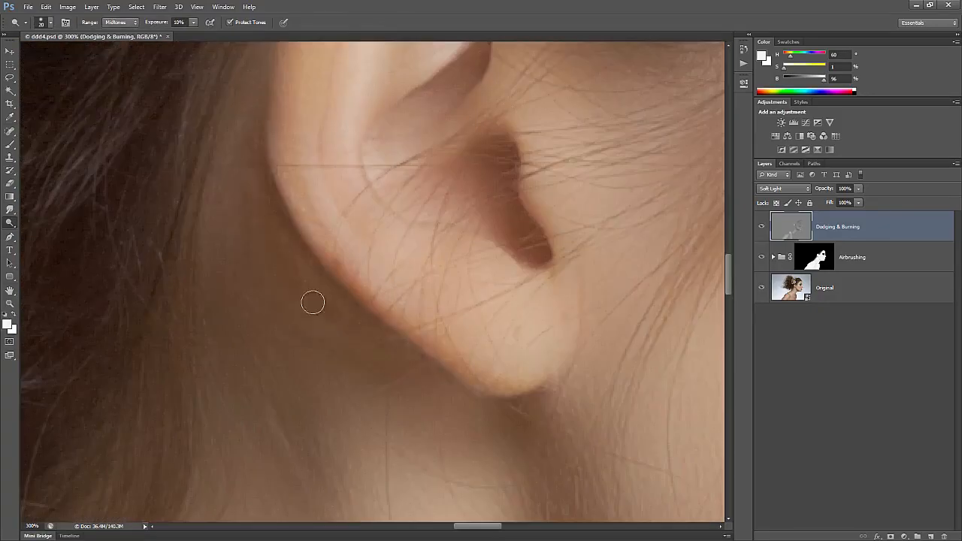
{"action": "key", "text": "ctrl+minus"}
{"action": "key", "text": "ctrl+minus"}
{"action": "key", "text": "ctrl+minus"}
Burn the crease along the shoulder at 10% exposure with a size 9 brush
{"action": "left_click", "coordinate": [762, 227]}
{"action": "left_click", "coordinate": [762, 227]}
{"action": "left_click_drag", "start_coordinate": [728, 297], "coordinate": [728, 364]}
{"action": "key", "text": "shift+o"}
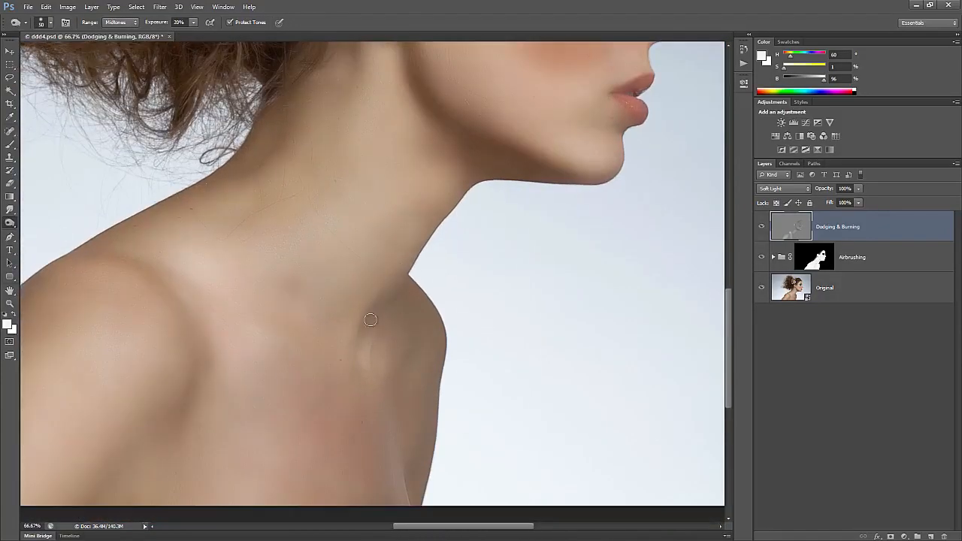
{"action": "key", "text": "ctrl+plus"}
{"action": "key", "text": "1"}
{"action": "left_click_drag", "start_coordinate": [404, 225], "coordinate": [350, 277]}
{"action": "key", "text": "bracketleft"}
{"action": "key", "text": "bracketleft"}
{"action": "key", "text": "bracketleft"}
{"action": "key", "text": "bracketleft"}
{"action": "key", "text": "bracketleft"}
{"action": "key", "text": "bracketleft"}
{"action": "key", "text": "bracketleft"}
{"action": "key", "text": "bracketleft"}
{"action": "key", "text": "bracketleft"}
Darken shadows along the neck and shoulders, comparing the Dodging & Burning layer on and off
{"action": "left_click_drag", "start_coordinate": [358, 340], "coordinate": [451, 359]}
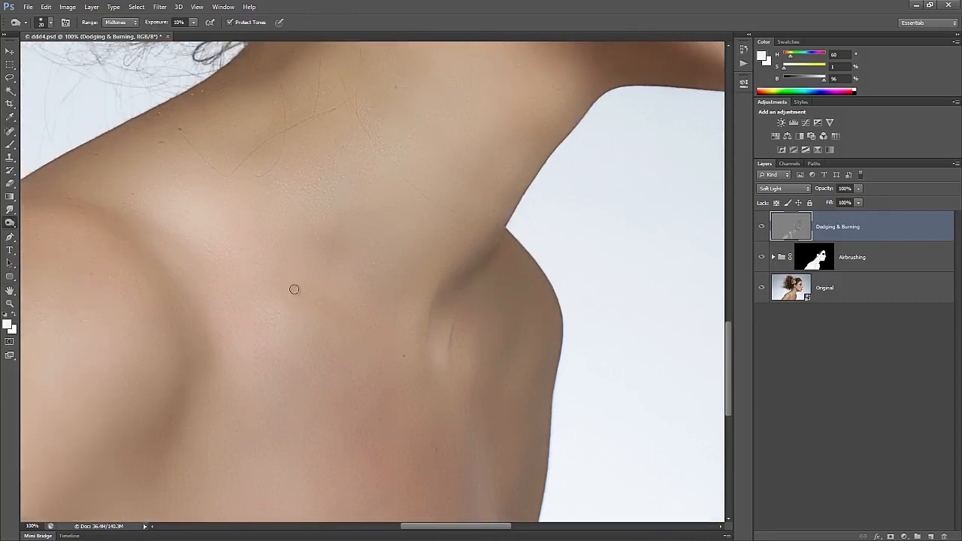
{"action": "key", "text": "bracketright"}
{"action": "key", "text": "bracketright"}
{"action": "key", "text": "bracketright"}
{"action": "key", "text": "bracketright"}
{"action": "key", "text": "bracketright"}
{"action": "key", "text": "ctrl+minus"}
{"action": "left_click", "coordinate": [761, 227]}
{"action": "left_click", "coordinate": [761, 227]}
{"action": "left_click_drag", "start_coordinate": [406, 104], "coordinate": [303, 224]}
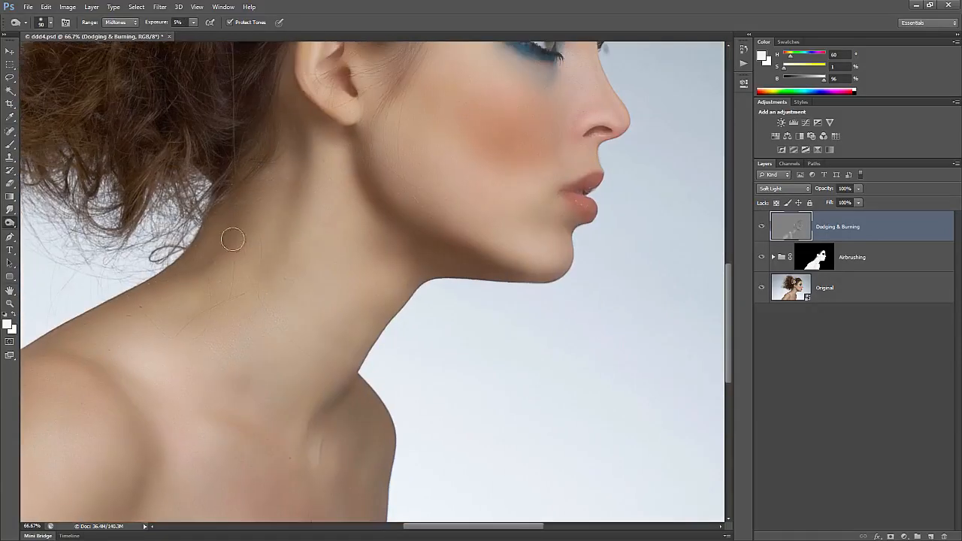
{"action": "key", "text": "ctrl+minus"}
{"action": "key", "text": "ctrl+plus"}
{"action": "key", "text": "ctrl+plus"}
{"action": "left_click_drag", "start_coordinate": [688, 245], "coordinate": [522, 318]}
{"action": "key", "text": "bracketleft"}
{"action": "key", "text": "bracketleft"}
{"action": "key", "text": "bracketleft"}
{"action": "key", "text": "bracketleft"}
{"action": "key", "text": "ctrl+minus"}
{"action": "key", "text": "ctrl+minus"}
{"action": "left_click_drag", "start_coordinate": [728, 306], "coordinate": [728, 280]}
Dodge the skin under the lower eyelid at 400% zoom
{"action": "left_click", "coordinate": [761, 227]}
{"action": "left_click_drag", "start_coordinate": [307, 508], "coordinate": [509, 254]}
{"action": "key", "text": "ctrl+plus"}
{"action": "key", "text": "ctrl+plus"}
{"action": "key", "text": "ctrl+plus"}
{"action": "key", "text": "ctrl+plus"}
{"action": "key", "text": "ctrl+plus"}
{"action": "mouse_move", "coordinate": [361, 105]}
{"action": "left_mouse_down"}
{"action": "mouse_move", "coordinate": [258, 254]}
{"action": "mouse_move", "coordinate": [333, 217]}
{"action": "left_mouse_up"}
{"action": "key", "text": "shift+o"}
{"action": "key", "text": "shift+o"}
{"action": "key", "text": "shift+o"}
Compare the dodged eye against the original and move the view down toward the mouth
{"action": "left_click", "coordinate": [761, 228]}
{"action": "left_click_drag", "start_coordinate": [418, 188], "coordinate": [459, 489]}
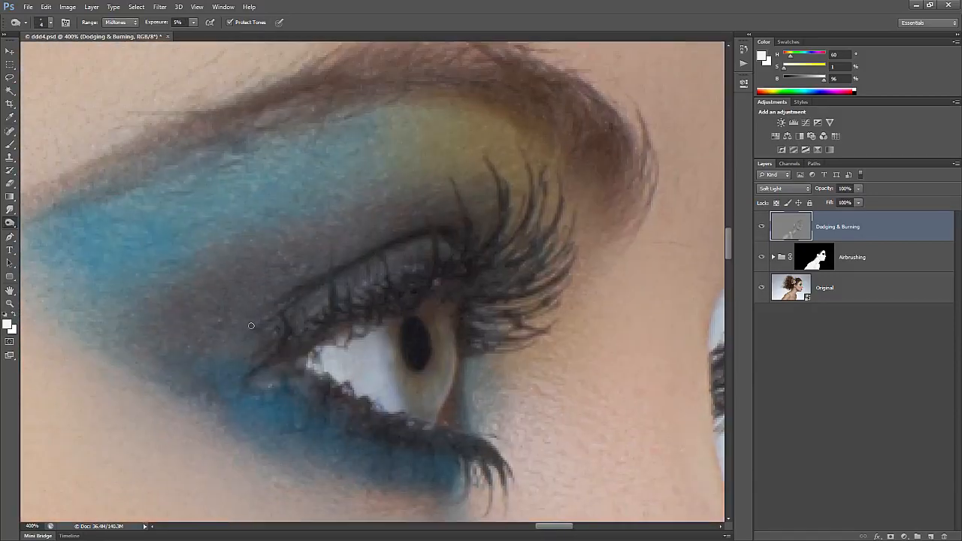
{"action": "left_click_drag", "start_coordinate": [376, 481], "coordinate": [108, 62]}
{"action": "key", "text": "bracketright"}
{"action": "key", "text": "bracketright"}
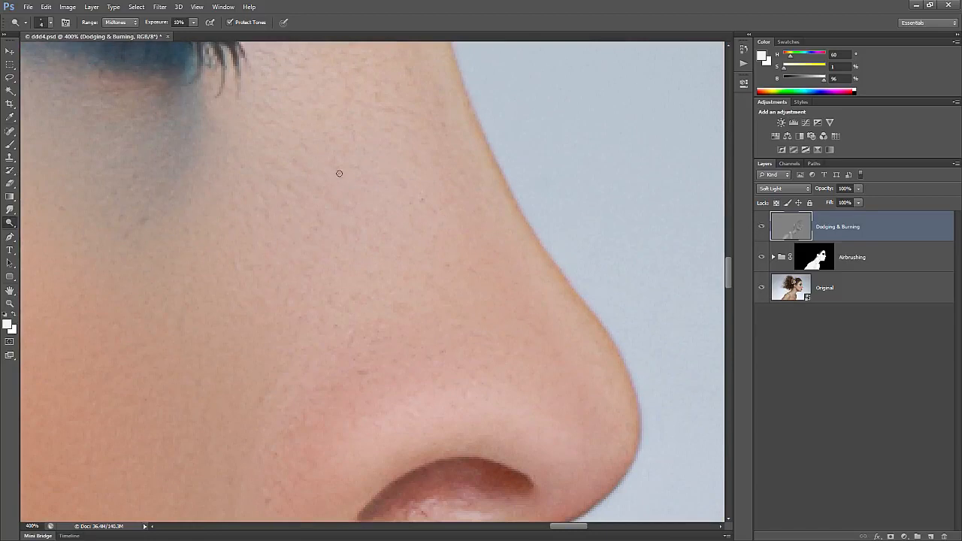
{"action": "left_click_drag", "start_coordinate": [363, 361], "coordinate": [502, 304]}
{"action": "left_click_drag", "start_coordinate": [257, 434], "coordinate": [478, 165]}
{"action": "mouse_move", "coordinate": [516, 437]}
{"action": "left_mouse_down"}
{"action": "mouse_move", "coordinate": [378, 309]}
{"action": "mouse_move", "coordinate": [344, 322]}
{"action": "left_mouse_up"}
Lighten the lips with the Dodge tool at 30% midtones exposure, zoomed to 500%
{"action": "key", "text": "p"}
{"action": "key", "text": "shift+o"}
{"action": "left_click", "coordinate": [11, 220]}
{"action": "key", "text": "ctrl+plus"}
{"action": "left_click_drag", "start_coordinate": [377, 250], "coordinate": [352, 344]}
{"action": "left_click_drag", "start_coordinate": [439, 312], "coordinate": [396, 274]}
{"action": "key", "text": "bracketleft"}
{"action": "left_click_drag", "start_coordinate": [332, 389], "coordinate": [227, 186]}
{"action": "key", "text": "bracketright"}
{"action": "key", "text": "bracketright"}
{"action": "key", "text": "bracketright"}
{"action": "key", "text": "bracketright"}
{"action": "key", "text": "bracketright"}
{"action": "key", "text": "bracketright"}
{"action": "key", "text": "bracketright"}
{"action": "key", "text": "bracketright"}
{"action": "key", "text": "bracketright"}
{"action": "key", "text": "bracketright"}
{"action": "left_click_drag", "start_coordinate": [443, 393], "coordinate": [281, 331]}
{"action": "left_click_drag", "start_coordinate": [334, 246], "coordinate": [479, 223]}
Darken the lips with the Burn tool at 15% exposure and a size 3 brush
{"action": "key", "text": "shift+o"}
{"action": "key", "text": "bracketright"}
{"action": "key", "text": "bracketright"}
{"action": "key", "text": "bracketright"}
{"action": "key", "text": "bracketright"}
{"action": "key", "text": "bracketright"}
{"action": "key", "text": "bracketright"}
{"action": "key", "text": "bracketright"}
{"action": "key", "text": "bracketright"}
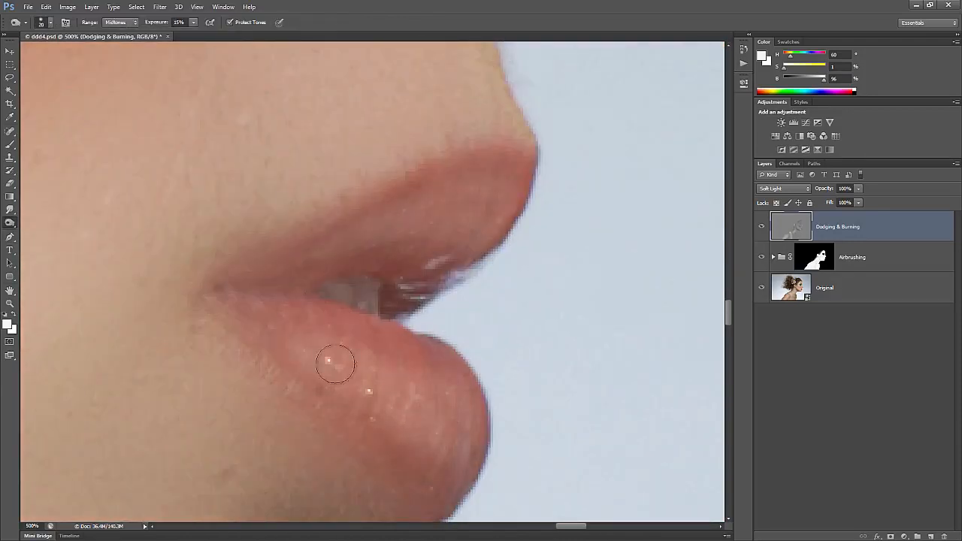
{"action": "key", "text": "ctrl+minus"}
{"action": "key", "text": "ctrl+minus"}
{"action": "left_click", "coordinate": [762, 228]}
{"action": "left_click", "coordinate": [762, 227]}
{"action": "key", "text": "bracketright"}
{"action": "key", "text": "ctrl+plus"}
{"action": "key", "text": "ctrl+plus"}
{"action": "key", "text": "1"}
{"action": "key", "text": "5"}
{"action": "key", "text": "bracketleft"}
{"action": "key", "text": "bracketleft"}
{"action": "key", "text": "bracketleft"}
{"action": "key", "text": "bracketleft"}
{"action": "key", "text": "bracketleft"}
{"action": "key", "text": "bracketleft"}
{"action": "key", "text": "bracketleft"}
{"action": "key", "text": "bracketleft"}
{"action": "key", "text": "bracketleft"}
{"action": "scroll", "coordinate": [461, 373], "scroll_direction": "down", "scroll_amount": 2}
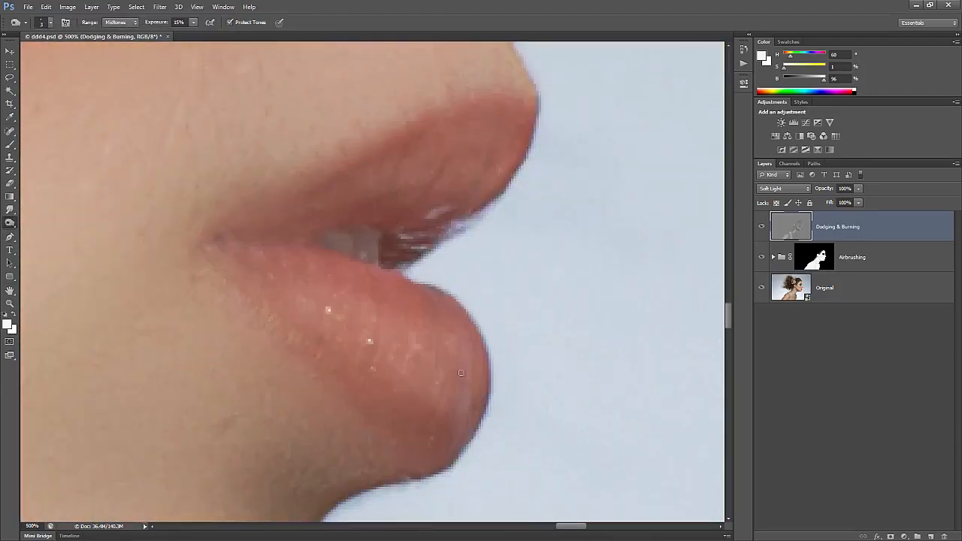
Return to dodging at 30% with a size 4 brush and zoom to 200% on the eye
{"action": "key", "text": "ctrl+minus"}
{"action": "key", "text": "ctrl+plus"}
{"action": "key", "text": "shift+o"}
{"action": "key", "text": "shift+o"}
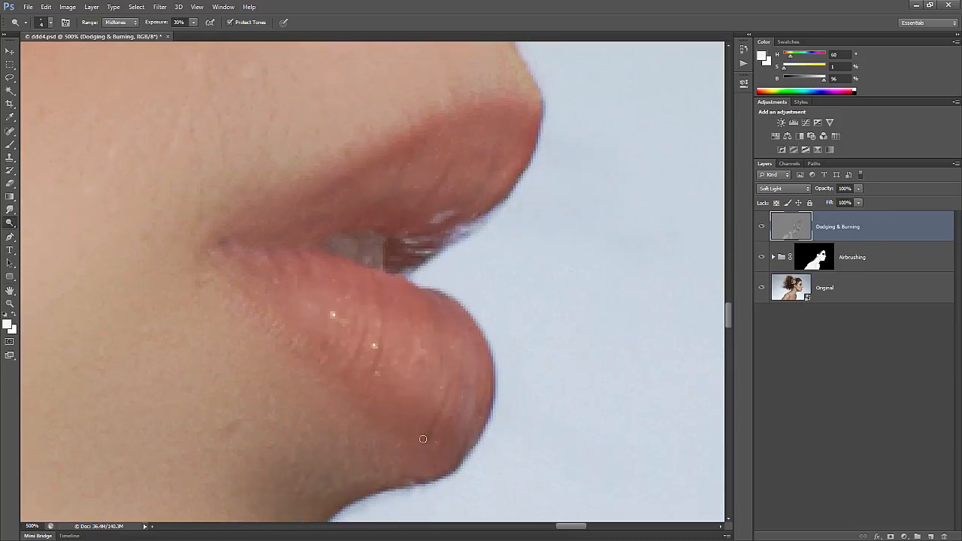
{"action": "key", "text": "ctrl+minus"}
{"action": "key", "text": "ctrl+minus"}
{"action": "key", "text": "ctrl+minus"}
{"action": "key", "text": "ctrl+minus"}
{"action": "key", "text": "ctrl+minus"}
{"action": "mouse_move", "coordinate": [283, 205]}
{"action": "left_mouse_down"}
{"action": "mouse_move", "coordinate": [399, 253]}
{"action": "mouse_move", "coordinate": [348, 332]}
{"action": "left_mouse_up"}
{"action": "key", "text": "ctrl+plus"}
{"action": "key", "text": "ctrl+plus"}
Pick a toning tool with a size 15 brush and zoom to 300% on the shoulder
{"action": "right_click", "coordinate": [10, 223]}
{"action": "left_click", "coordinate": [45, 233]}
{"action": "key", "text": "ctrl+minus"}
{"action": "key", "text": "ctrl+minus"}
{"action": "key", "text": "bracketright"}
{"action": "key", "text": "bracketright"}
{"action": "key", "text": "bracketright"}
{"action": "key", "text": "bracketright"}
{"action": "key", "text": "bracketright"}
{"action": "key", "text": "bracketright"}
{"action": "key", "text": "bracketright"}
{"action": "key", "text": "bracketright"}
{"action": "mouse_move", "coordinate": [301, 460]}
{"action": "left_mouse_down"}
{"action": "mouse_move", "coordinate": [514, 247]}
{"action": "mouse_move", "coordinate": [715, 201]}
{"action": "left_mouse_up"}
{"action": "key", "text": "ctrl+plus"}
{"action": "key", "text": "ctrl+plus"}
{"action": "key", "text": "ctrl+plus"}
Dodge away a dark spot and a dark speck on the shoulder
{"action": "right_click", "coordinate": [10, 223]}
{"action": "left_click", "coordinate": [46, 222]}
{"action": "mouse_move", "coordinate": [483, 262]}
{"action": "left_mouse_down"}
{"action": "mouse_move", "coordinate": [493, 263]}
{"action": "mouse_move", "coordinate": [412, 241]}
{"action": "left_mouse_up"}
{"action": "left_click", "coordinate": [350, 457]}
{"action": "key", "text": "ctrl+minus"}
{"action": "key", "text": "ctrl+minus"}
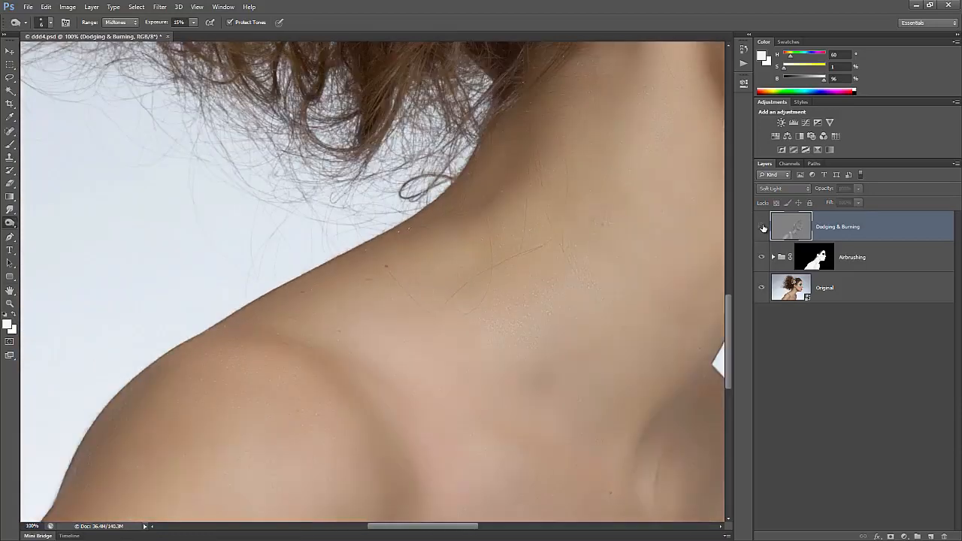
{"action": "left_click_drag", "start_coordinate": [452, 421], "coordinate": [398, 207]}
Toggle the Dodging & Burning layer to compare the neck and shoulder at 200% zoom
{"action": "left_click", "coordinate": [764, 227]}
{"action": "left_click", "coordinate": [764, 227]}
{"action": "key", "text": "bracketright"}
{"action": "key", "text": "bracketright"}
{"action": "key", "text": "bracketright"}
{"action": "key", "text": "bracketright"}
{"action": "key", "text": "bracketright"}
{"action": "key", "text": "bracketright"}
{"action": "key", "text": "bracketright"}
{"action": "key", "text": "bracketright"}
{"action": "key", "text": "bracketright"}
{"action": "key", "text": "bracketright"}
{"action": "key", "text": "bracketright"}
{"action": "key", "text": "bracketright"}
{"action": "key", "text": "bracketright"}
{"action": "key", "text": "bracketright"}
{"action": "key", "text": "bracketright"}
{"action": "key", "text": "ctrl+minus"}
{"action": "key", "text": "ctrl+minus"}
{"action": "left_click", "coordinate": [763, 229]}
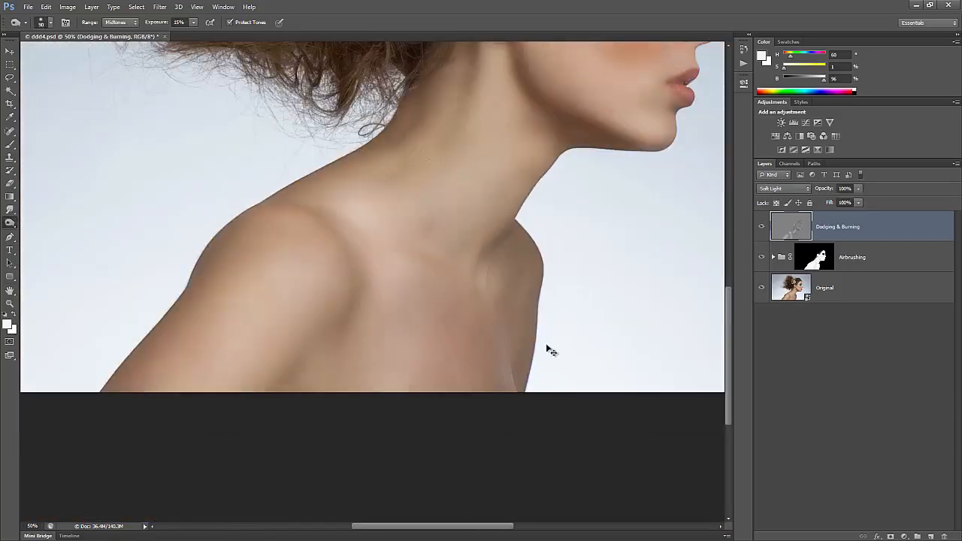
{"action": "left_click", "coordinate": [763, 228]}
{"action": "key", "text": "ctrl+plus"}
{"action": "key", "text": "ctrl+plus"}
{"action": "key", "text": "ctrl+plus"}
{"action": "left_click_drag", "start_coordinate": [639, 451], "coordinate": [330, 364]}
{"action": "key", "text": "bracketleft"}
{"action": "key", "text": "bracketleft"}
{"action": "key", "text": "bracketleft"}
{"action": "key", "text": "bracketleft"}
{"action": "key", "text": "bracketleft"}
{"action": "key", "text": "bracketleft"}
{"action": "key", "text": "bracketleft"}
{"action": "key", "text": "bracketleft"}
{"action": "key", "text": "bracketleft"}
{"action": "key", "text": "bracketleft"}
{"action": "key", "text": "bracketleft"}
Zoom out to the whole image and compare the Dodging & Burning layer, leaving it visible
{"action": "key", "text": "ctrl+minus"}
{"action": "key", "text": "ctrl+minus"}
{"action": "left_click_drag", "start_coordinate": [473, 148], "coordinate": [497, 378]}
{"action": "key", "text": "bracketright"}
{"action": "key", "text": "bracketright"}
{"action": "key", "text": "bracketright"}
{"action": "key", "text": "bracketright"}
{"action": "key", "text": "bracketright"}
{"action": "key", "text": "bracketright"}
{"action": "key", "text": "bracketright"}
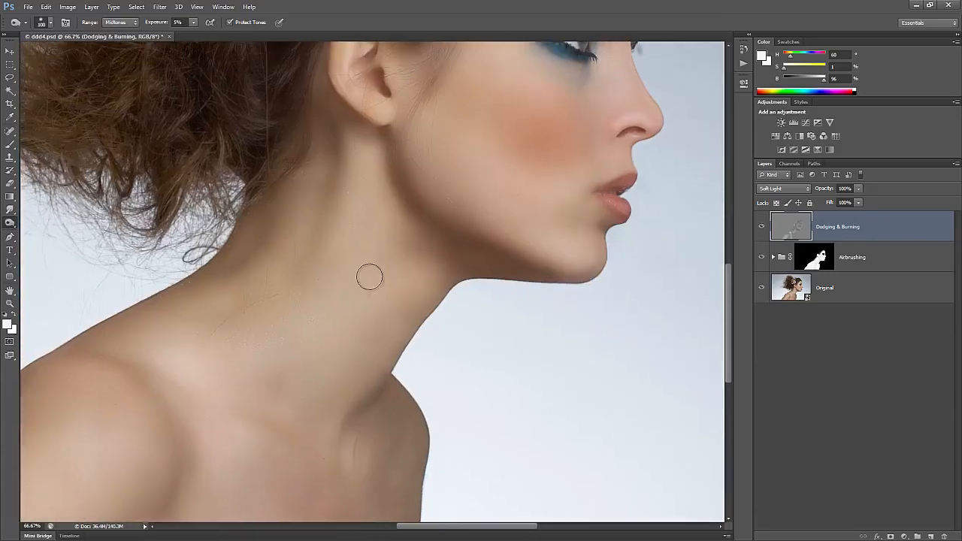
{"action": "key", "text": "ctrl+minus"}
{"action": "key", "text": "ctrl+minus"}
{"action": "left_click", "coordinate": [764, 227]}
{"action": "left_click", "coordinate": [764, 227]}
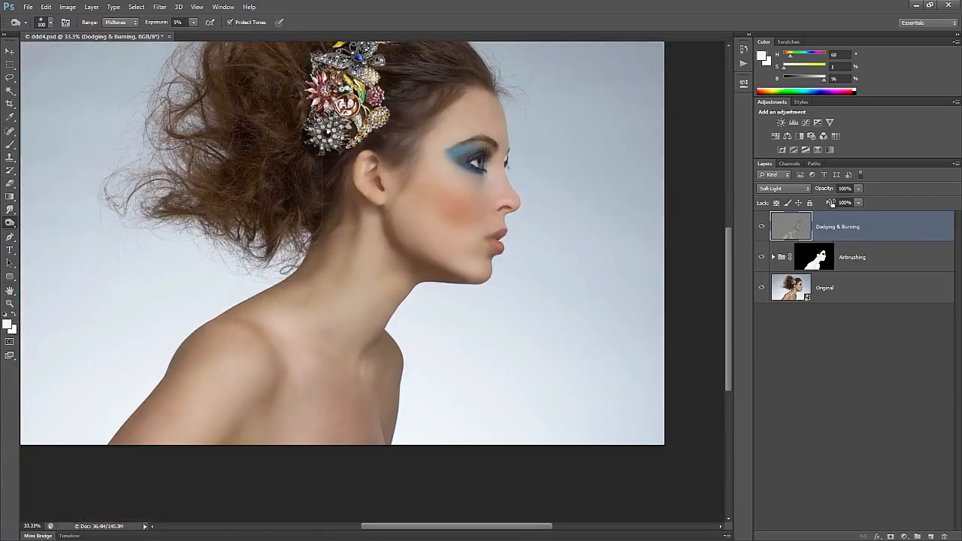
{"action": "left_click", "coordinate": [762, 228]}
{"action": "left_click", "coordinate": [762, 228]}
{"action": "left_click", "coordinate": [763, 229]}
{"action": "left_click", "coordinate": [763, 229]}
{"action": "left_click", "coordinate": [763, 229]}
{"action": "left_click", "coordinate": [763, 229]}
In Image > Adjustments > Brightness/Contrast, enable Use Legacy and set Contrast to 20
{"action": "left_click", "coordinate": [67, 7]}
{"action": "mouse_move", "coordinate": [148, 36]}
{"action": "left_click", "coordinate": [188, 32]}
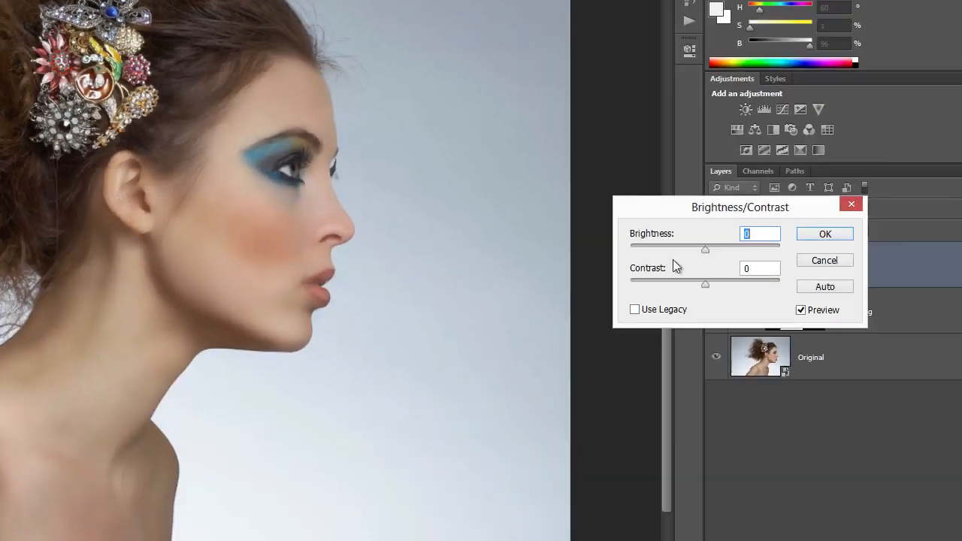
{"action": "left_click", "coordinate": [737, 255]}
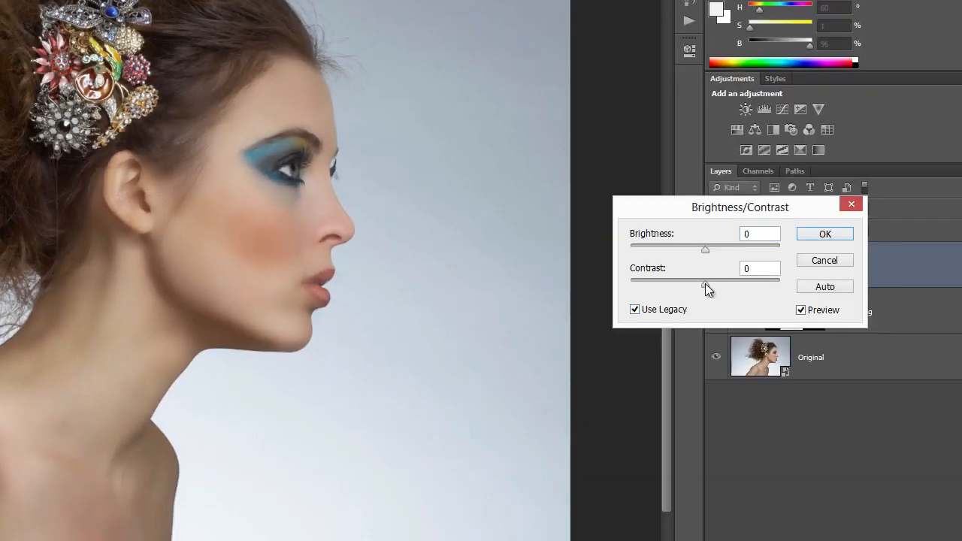
{"action": "mouse_move", "coordinate": [705, 284]}
{"action": "left_mouse_down"}
{"action": "mouse_move", "coordinate": [752, 286]}
{"action": "mouse_move", "coordinate": [721, 285]}
{"action": "left_mouse_up"}
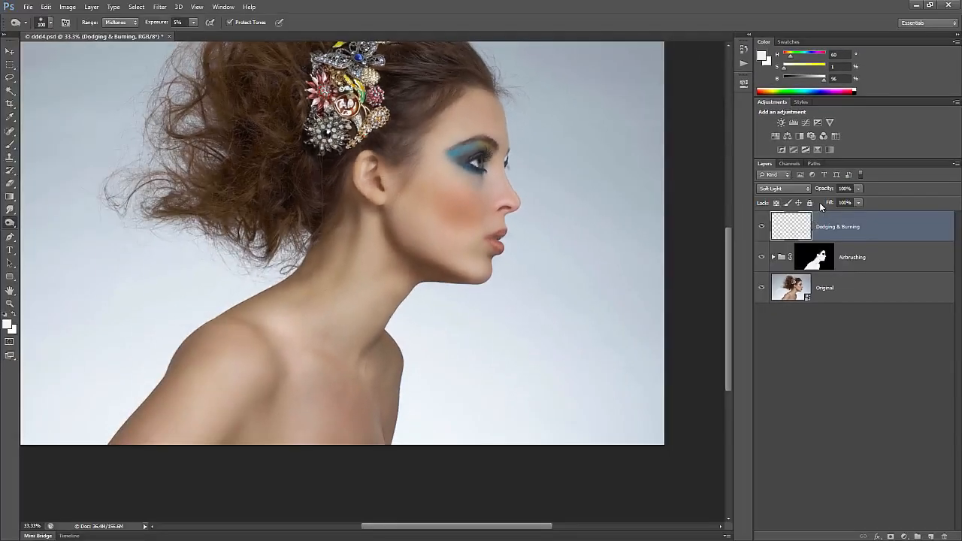
{"action": "scroll", "coordinate": [455, 242], "scroll_direction": "up", "scroll_amount": 4}
{"action": "key", "text": "bracketleft"}
{"action": "key", "text": "bracketleft"}
{"action": "key", "text": "bracketleft"}
{"action": "key", "text": "bracketleft"}
{"action": "key", "text": "bracketleft"}
{"action": "key", "text": "bracketleft"}
{"action": "key", "text": "bracketleft"}
{"action": "key", "text": "bracketleft"}
Compare the face with and without the Dodging & Burning layer's shading
{"action": "scroll", "coordinate": [467, 376], "scroll_direction": "down", "scroll_amount": 1}
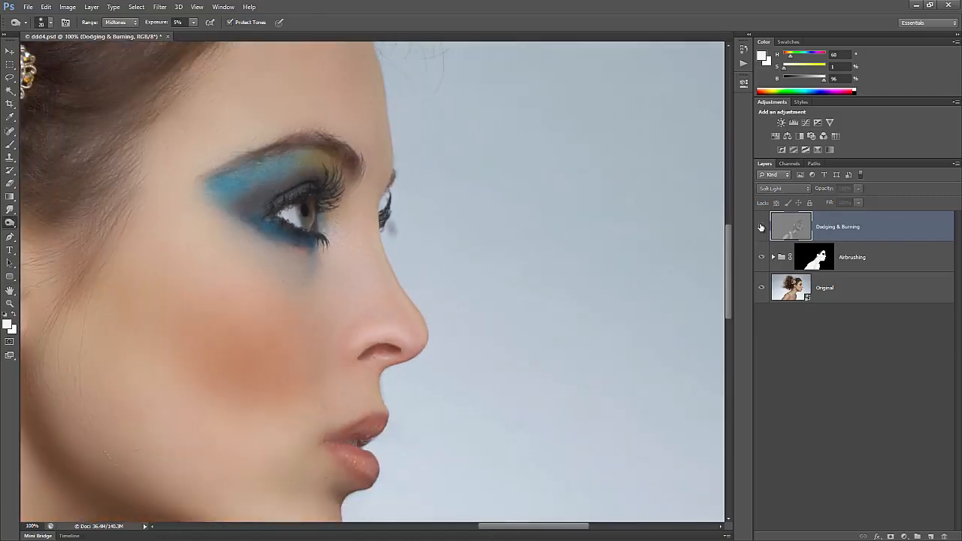
{"action": "scroll", "coordinate": [490, 335], "scroll_direction": "up", "scroll_amount": 2}
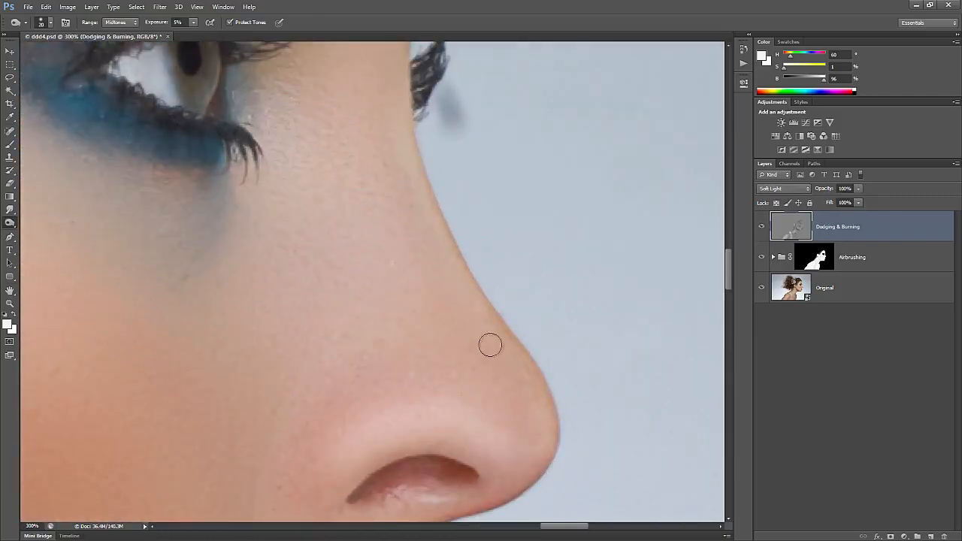
{"action": "scroll", "coordinate": [490, 344], "scroll_direction": "down", "scroll_amount": 5}
{"action": "scroll", "coordinate": [421, 349], "scroll_direction": "up", "scroll_amount": 3}
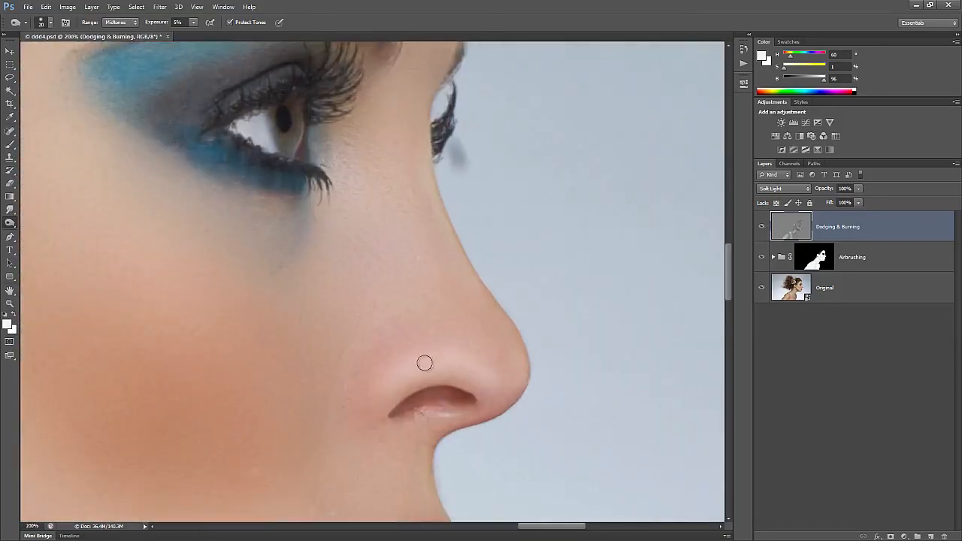
{"action": "scroll", "coordinate": [477, 380], "scroll_direction": "down", "scroll_amount": 4}
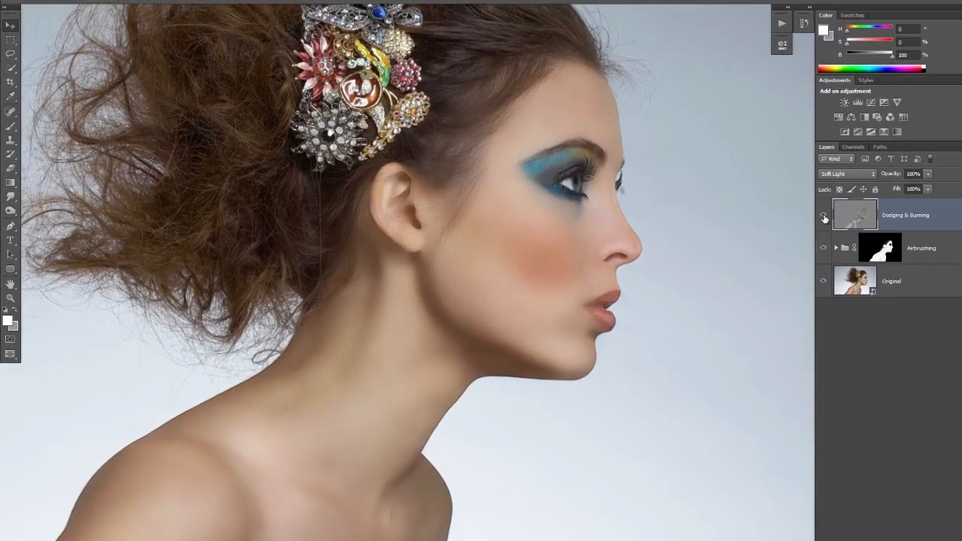
{"action": "left_click", "coordinate": [801, 219]}
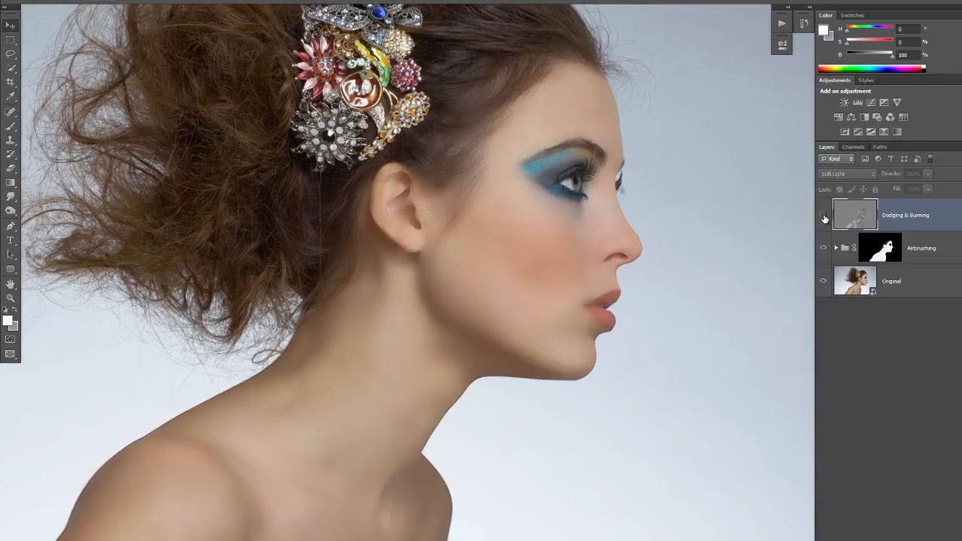
{"action": "left_click", "coordinate": [824, 217]}
{"action": "left_click", "coordinate": [824, 216]}
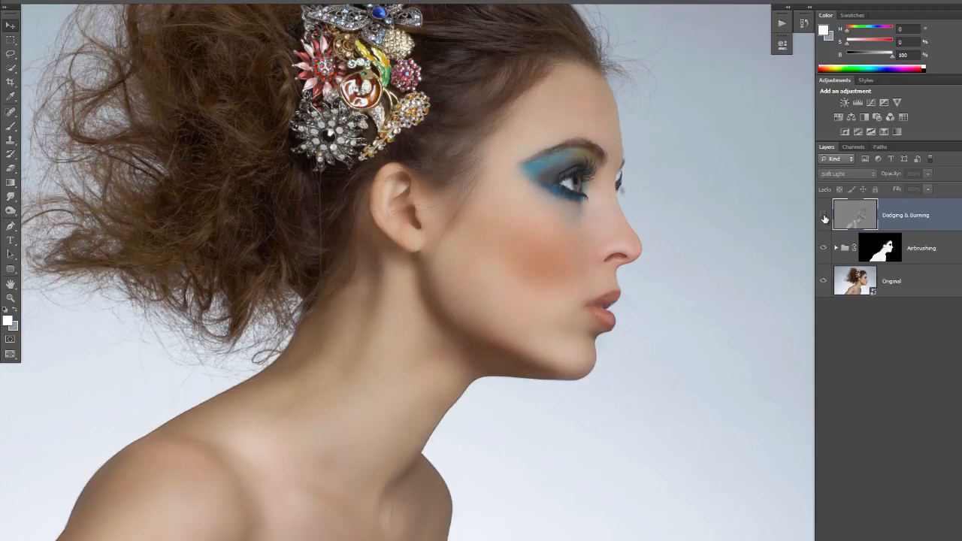
Leave Dodging & Burning visible and restore the Mayfair snapshot from History
{"action": "left_click", "coordinate": [825, 217]}
{"action": "left_click", "coordinate": [824, 217]}
{"action": "left_click", "coordinate": [825, 218]}
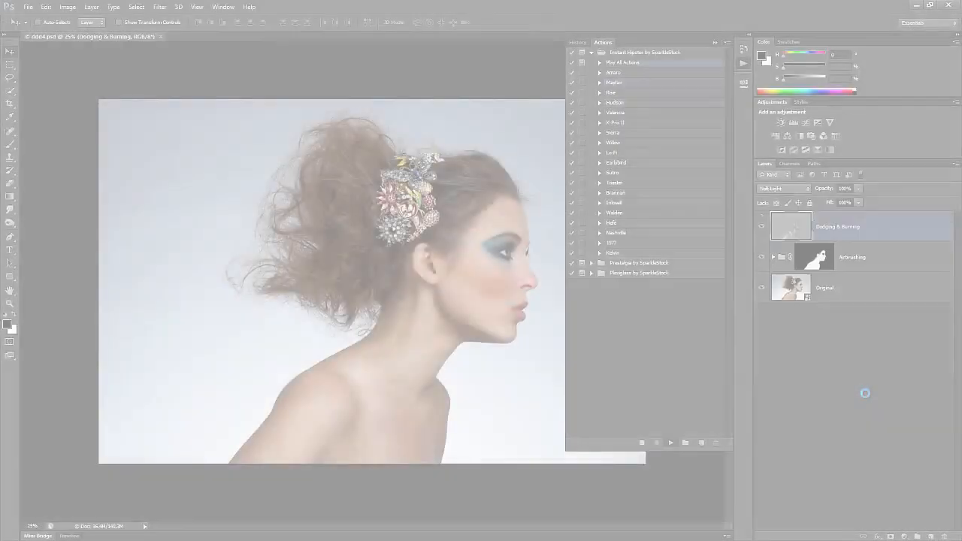
{"action": "left_click", "coordinate": [605, 148]}
{"action": "left_click", "coordinate": [615, 69]}
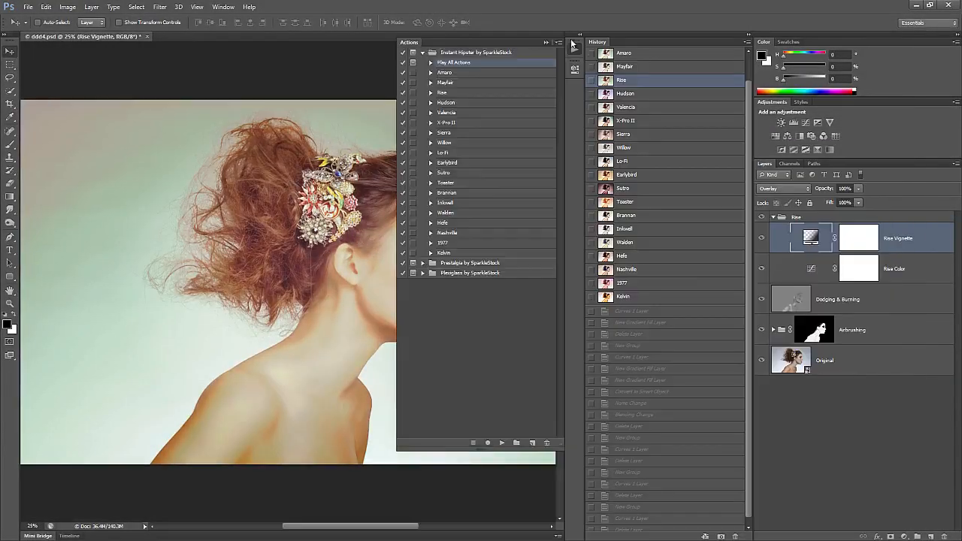
Step through the saved filter-look snapshots in History, reaching the Nashville look
{"action": "left_click", "coordinate": [646, 121]}
{"action": "left_click", "coordinate": [651, 189]}
{"action": "left_click", "coordinate": [649, 269]}
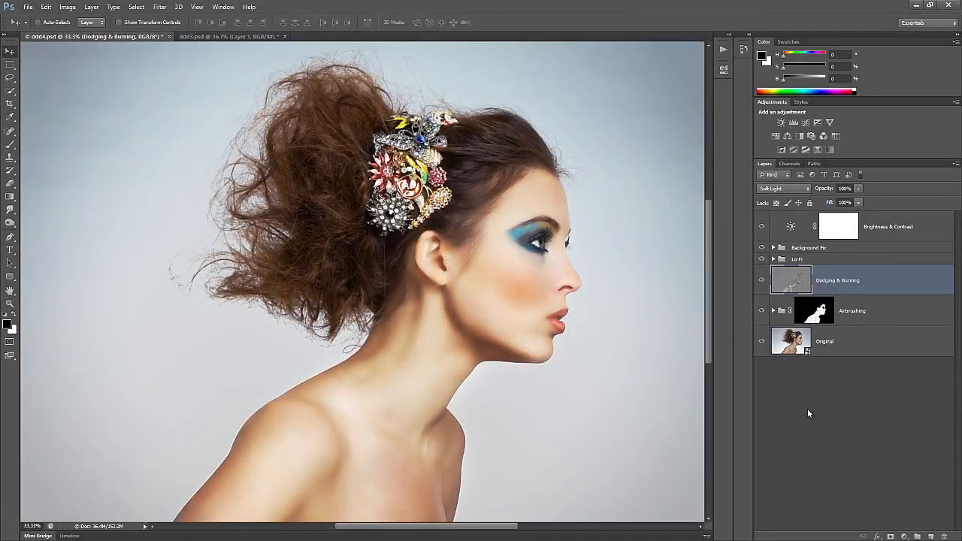
Fit the image on screen and toggle Dodging & Burning and Airbrushing to compare
{"action": "key", "text": "ctrl+minus"}
{"action": "key", "text": "ctrl+0"}
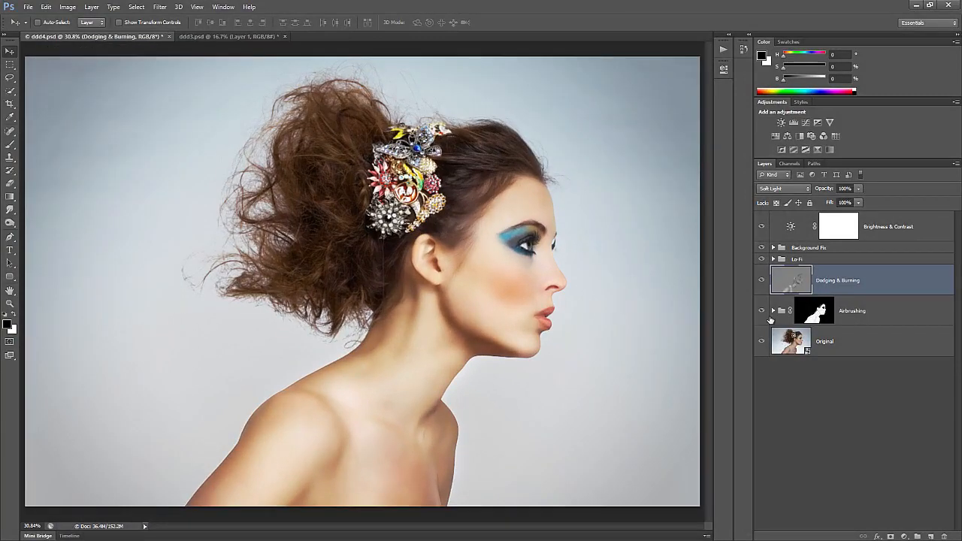
{"action": "left_click", "coordinate": [761, 285]}
{"action": "left_click", "coordinate": [760, 286]}
{"action": "left_click", "coordinate": [763, 315]}
{"action": "left_click", "coordinate": [763, 314]}
Lower the Airbrushing group's opacity to 84%
{"action": "left_click", "coordinate": [830, 342]}
{"action": "left_click", "coordinate": [871, 311]}
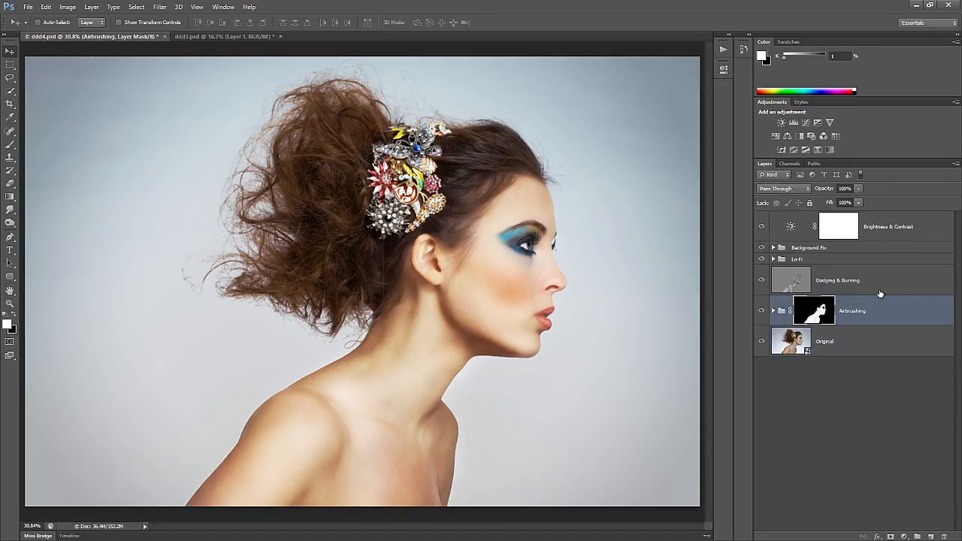
{"action": "left_click_drag", "start_coordinate": [858, 188], "coordinate": [847, 202]}
Inspect the skin at 100% across the face, ear and neck with Original selected
{"action": "key", "text": "ctrl+1"}
{"action": "left_click_drag", "start_coordinate": [518, 303], "coordinate": [148, 361]}
{"action": "left_click_drag", "start_coordinate": [706, 300], "coordinate": [563, 302]}
{"action": "left_click", "coordinate": [796, 342]}
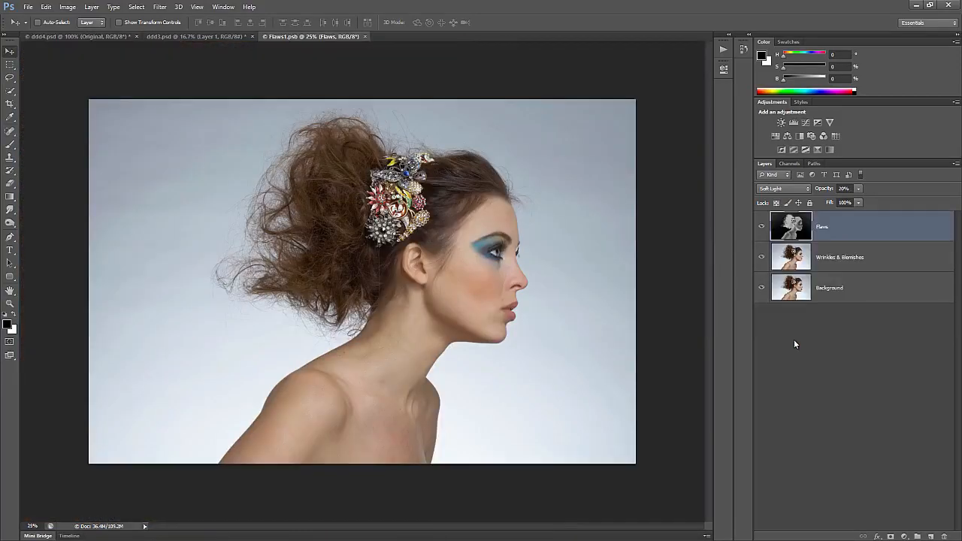
{"action": "key", "text": "ctrl+1"}
{"action": "left_click_drag", "start_coordinate": [612, 331], "coordinate": [414, 340]}
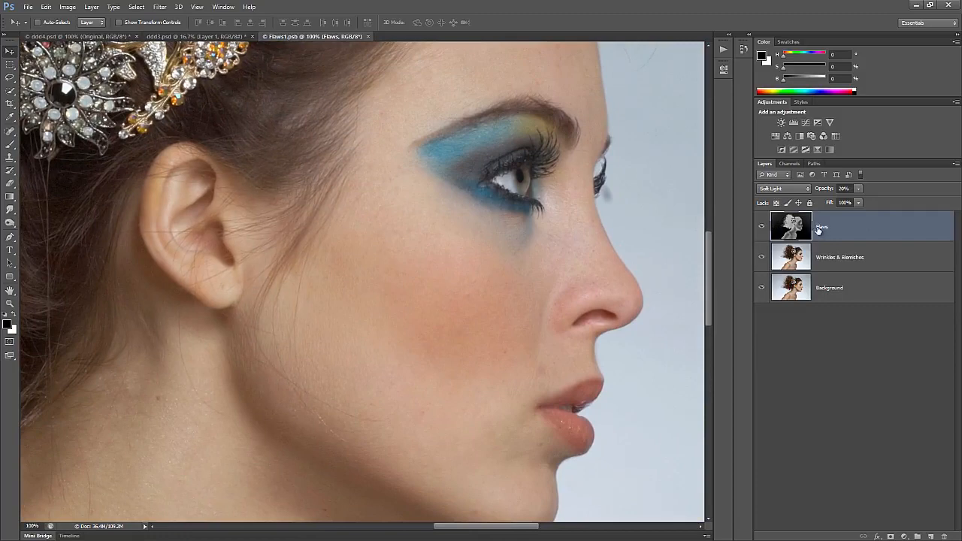
Set the Flaws layer to 25% opacity, then save and close Flaws1.psb
{"action": "mouse_move", "coordinate": [860, 189]}
{"action": "left_mouse_down"}
{"action": "mouse_move", "coordinate": [895, 197]}
{"action": "mouse_move", "coordinate": [858, 203]}
{"action": "left_mouse_up"}
{"action": "key", "text": "alt+bracketleft"}
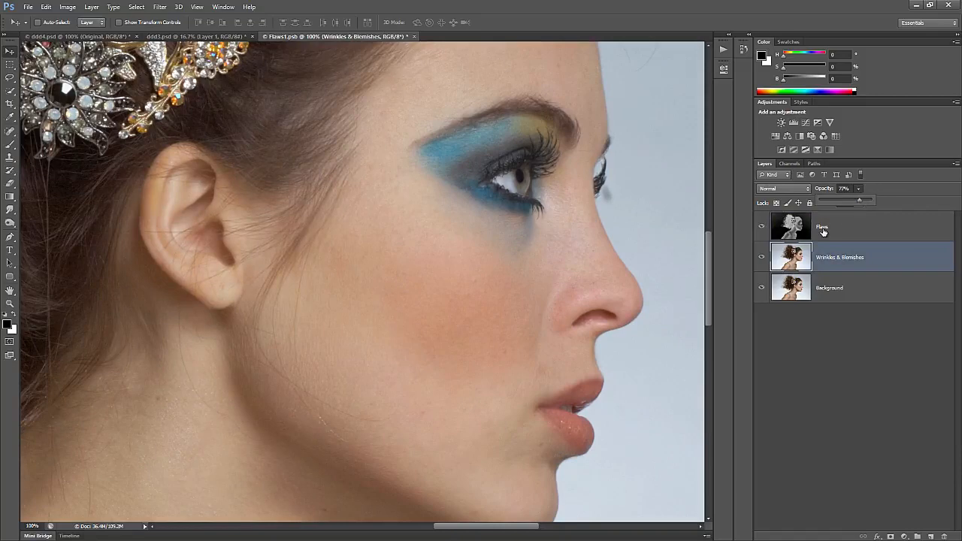
{"action": "left_click", "coordinate": [822, 228]}
{"action": "key", "text": "ctrl+s"}
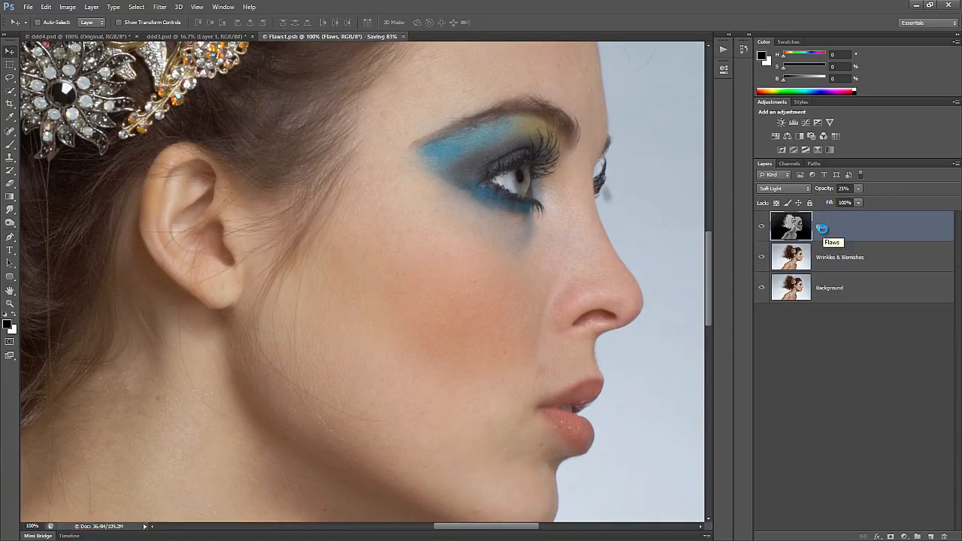
{"action": "key", "text": "ctrl+w"}
Compare the face with the Airbrushing group hidden and shown, then fit the image
{"action": "left_click", "coordinate": [852, 311]}
{"action": "mouse_move", "coordinate": [493, 283]}
{"action": "left_mouse_down"}
{"action": "mouse_move", "coordinate": [608, 311]}
{"action": "mouse_move", "coordinate": [683, 309]}
{"action": "left_mouse_up"}
{"action": "left_click", "coordinate": [762, 310]}
{"action": "left_click", "coordinate": [762, 311]}
{"action": "key", "text": "ctrl+0"}
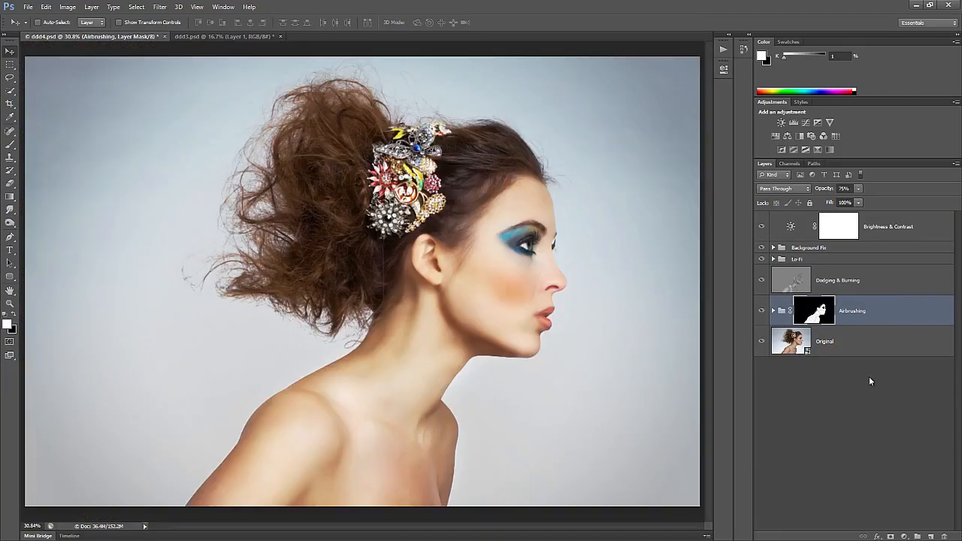